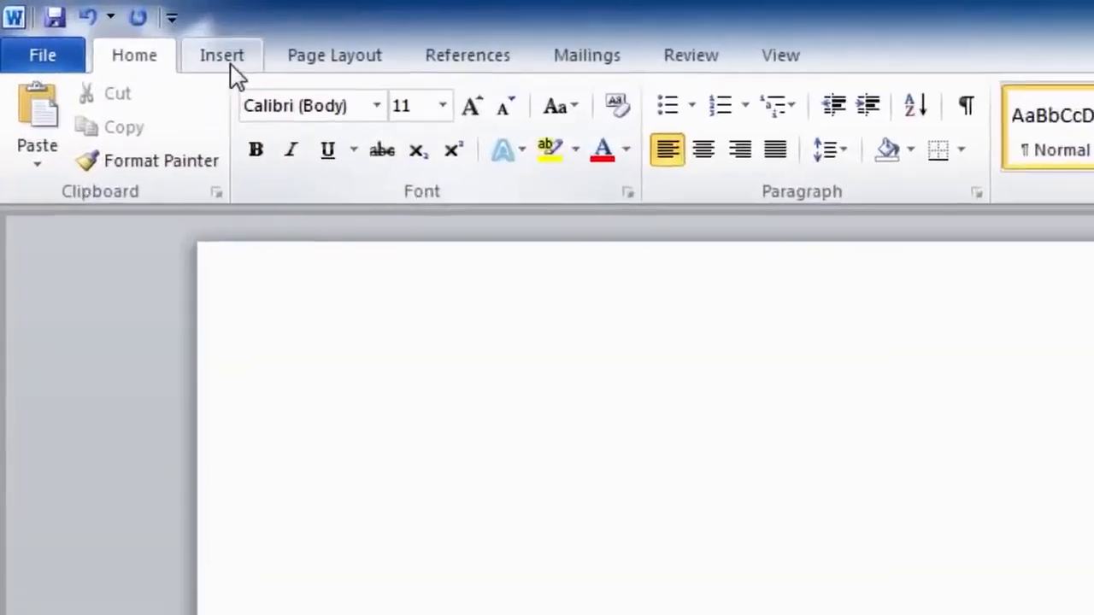
# Show the Table dropdown on the Insert ribbon with its table-size grid.
pyautogui.click(82, 20)
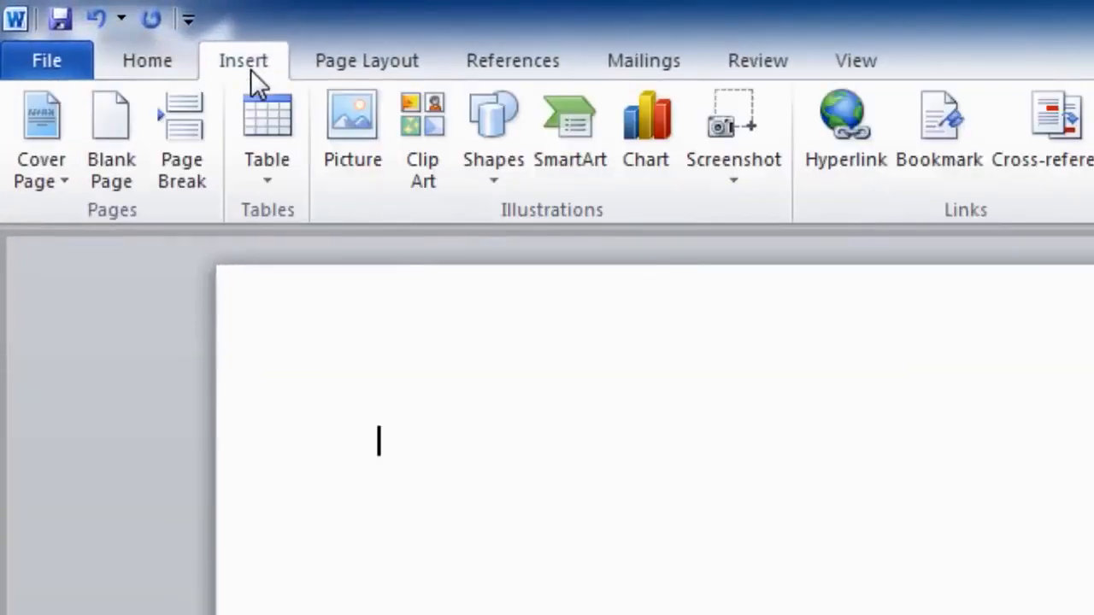
pyautogui.click(259, 115)
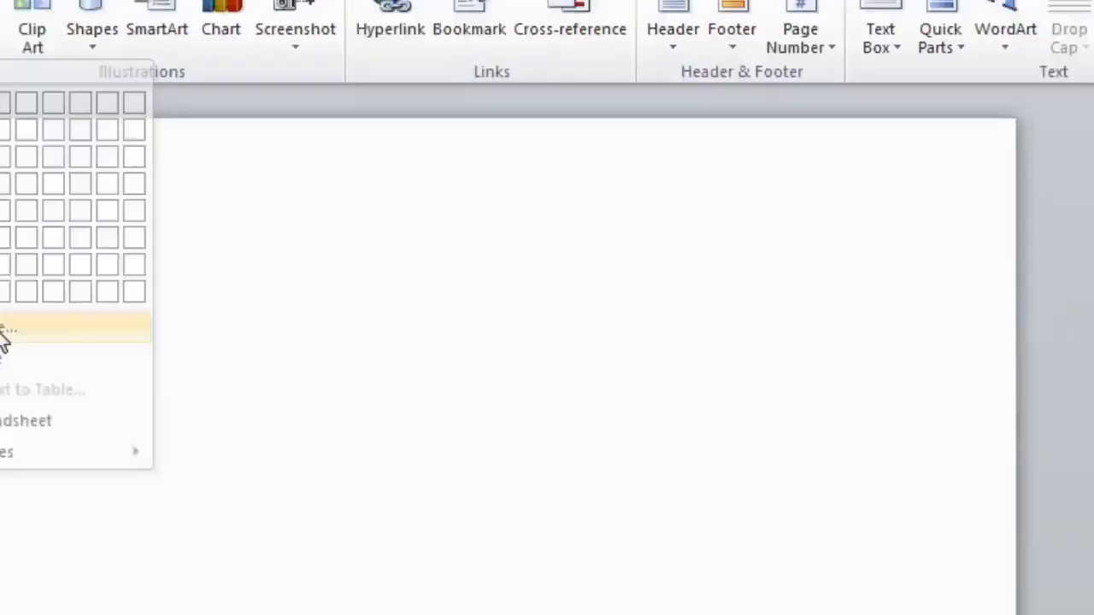
# Choose Insert Table... to set a custom table size.
pyautogui.click(142, 407)
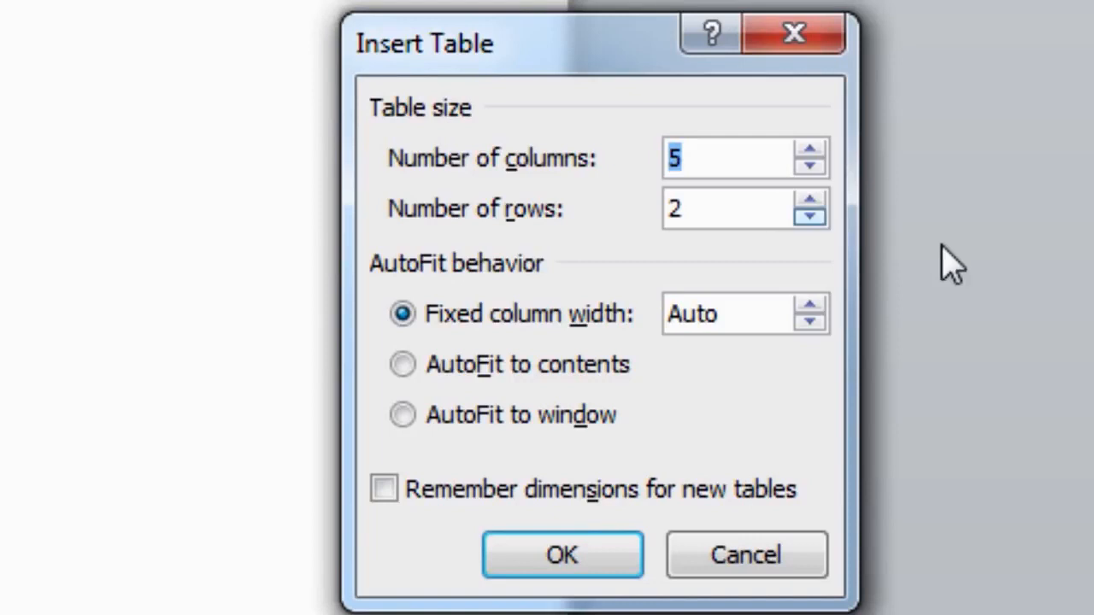
# Insert a blank table with 6 columns and 7 rows.
pyautogui.click(808, 151)
pyautogui.click(809, 202)
pyautogui.click(808, 202)
pyautogui.click(808, 202)
pyautogui.click(808, 201)
pyautogui.click(808, 201)
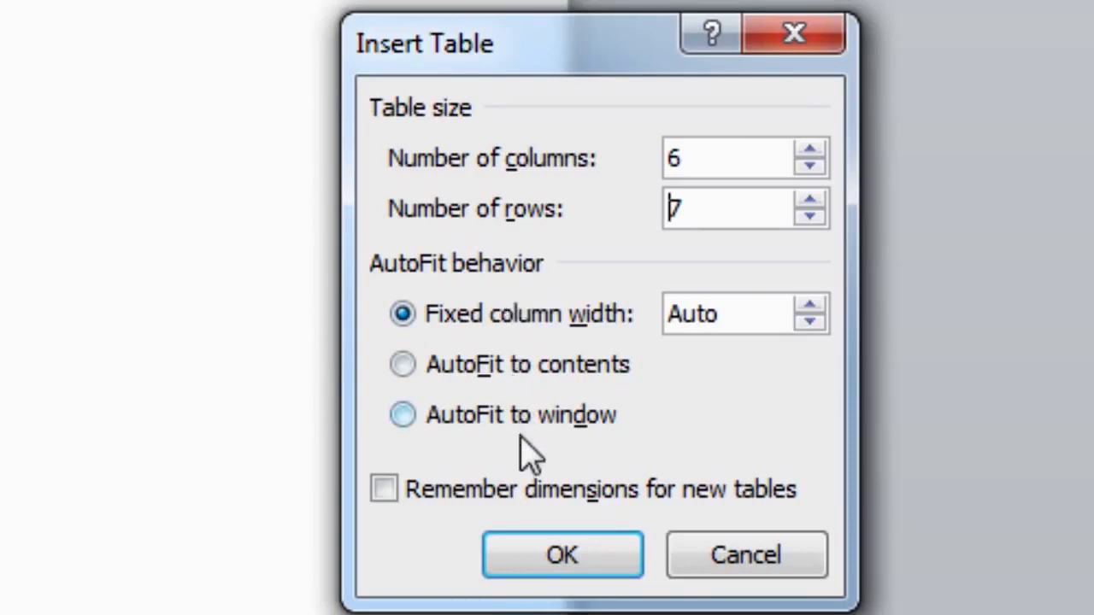
pyautogui.click(538, 564)
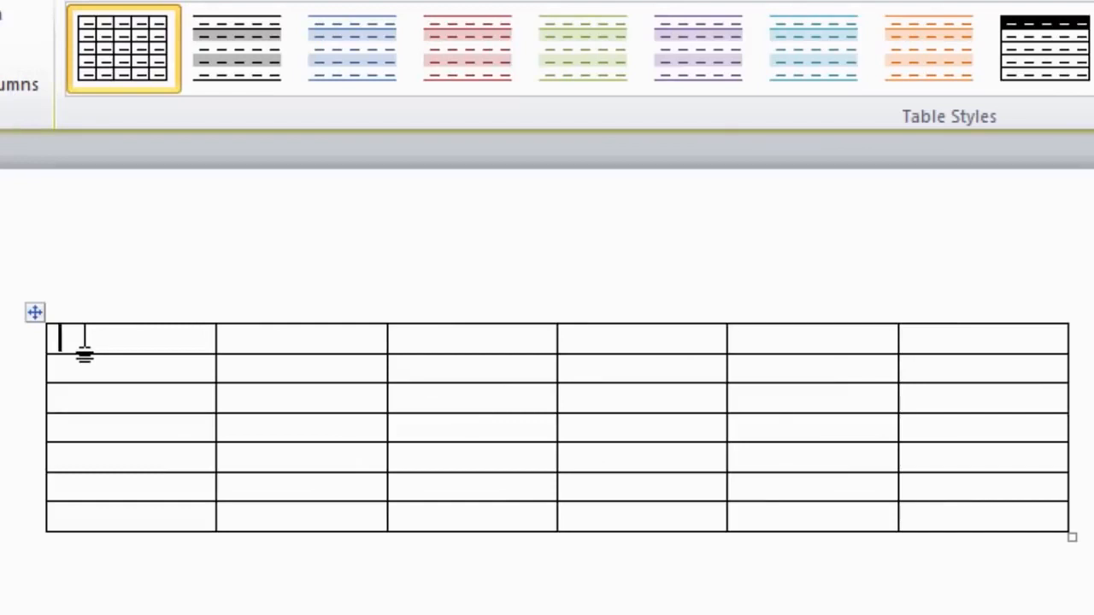
# Type the headings S/No., Name and Address, fixing the 'Adress' typo.
pyautogui.write('S/')
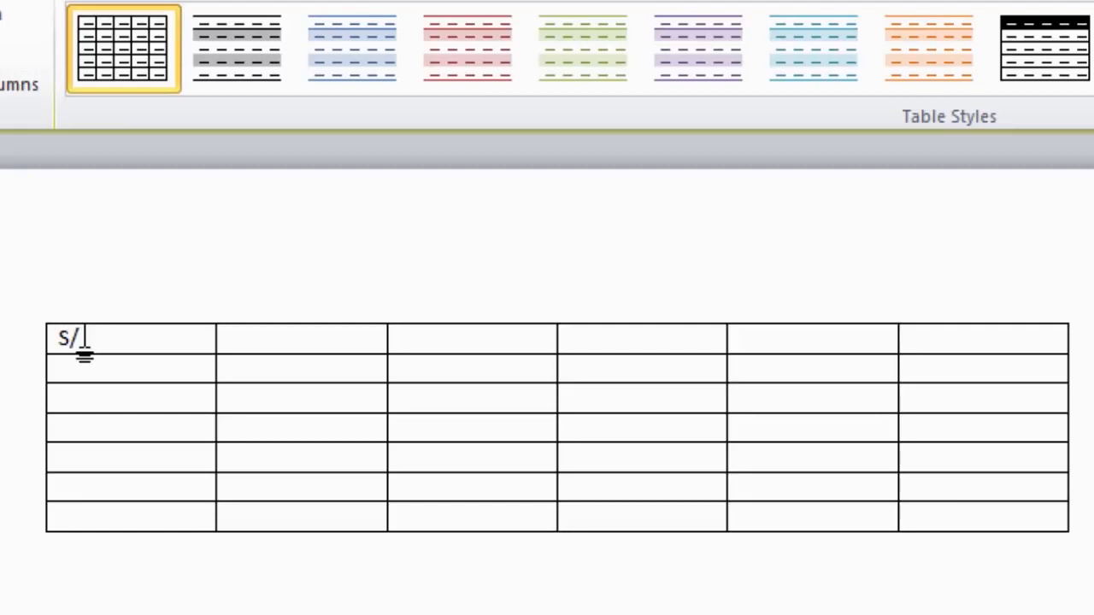
pyautogui.write('No.')
pyautogui.press('Tab')
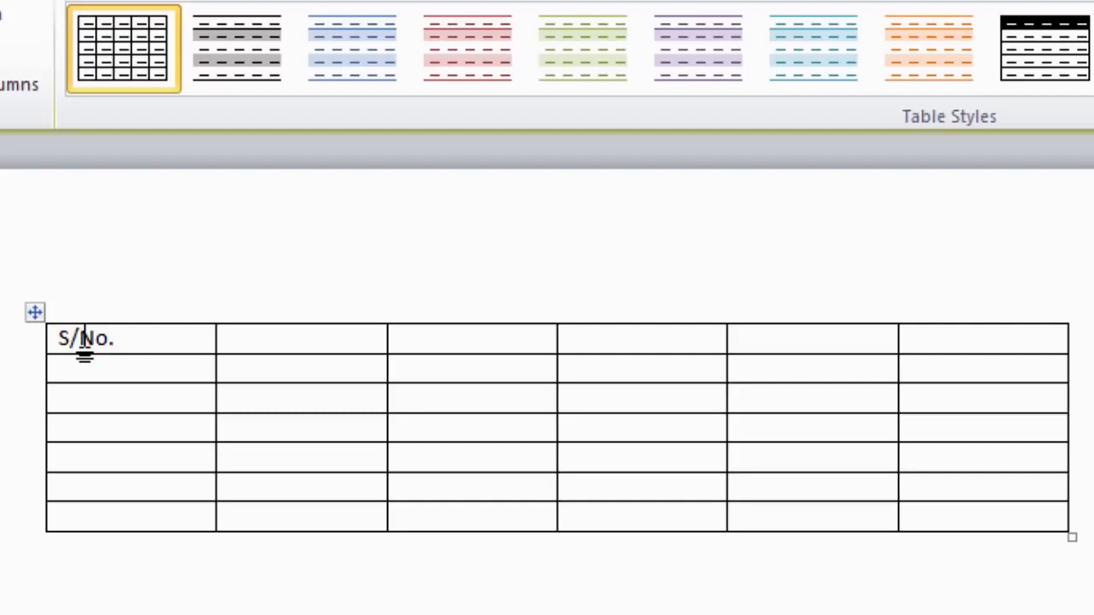
pyautogui.write('Name')
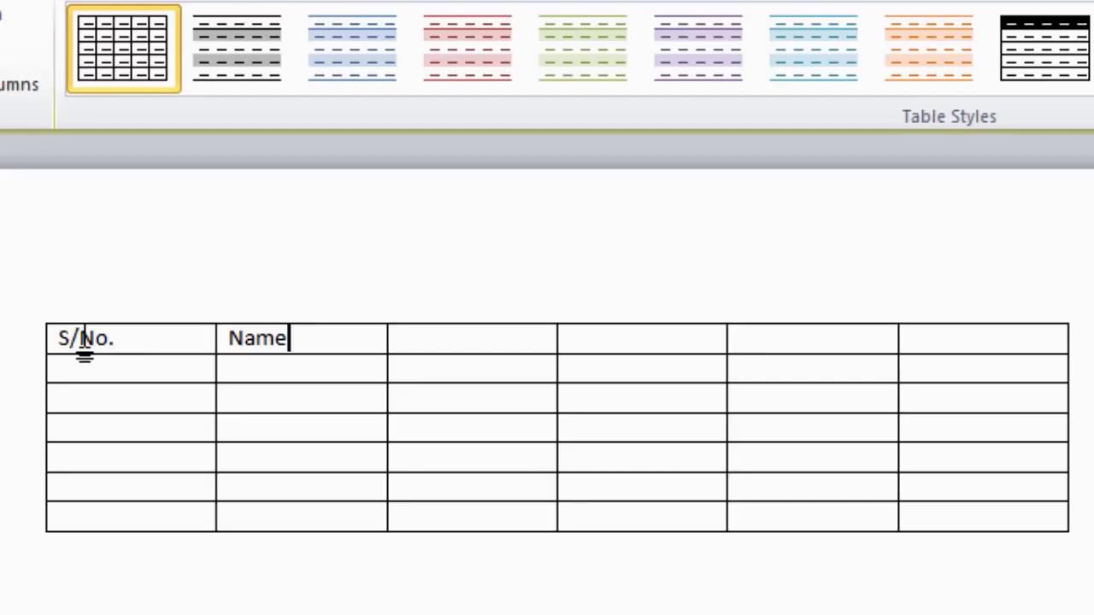
pyautogui.press('Tab')
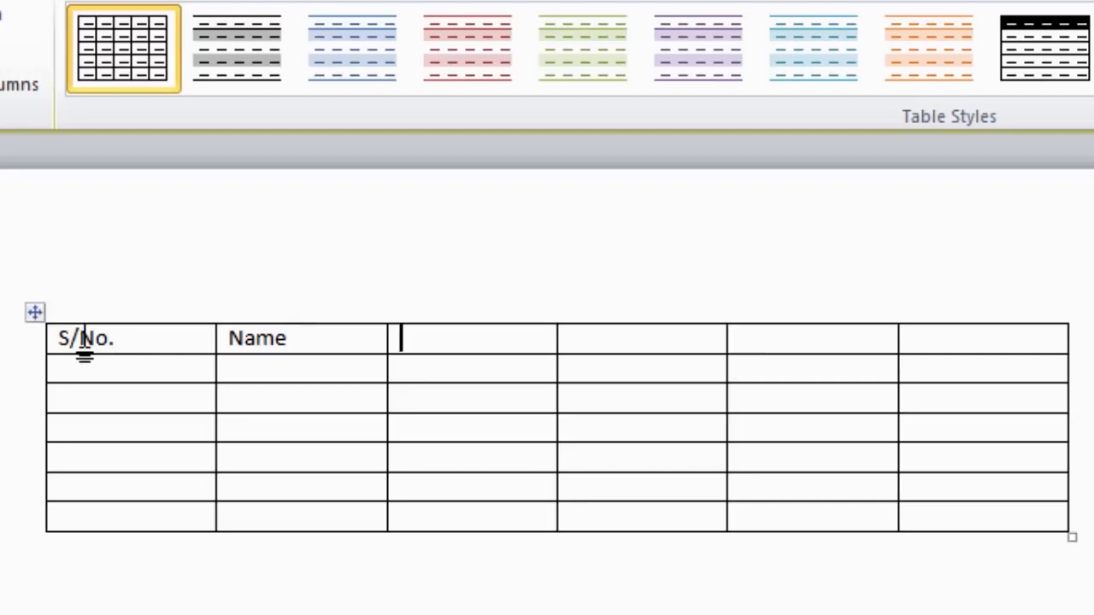
pyautogui.write('Adress')
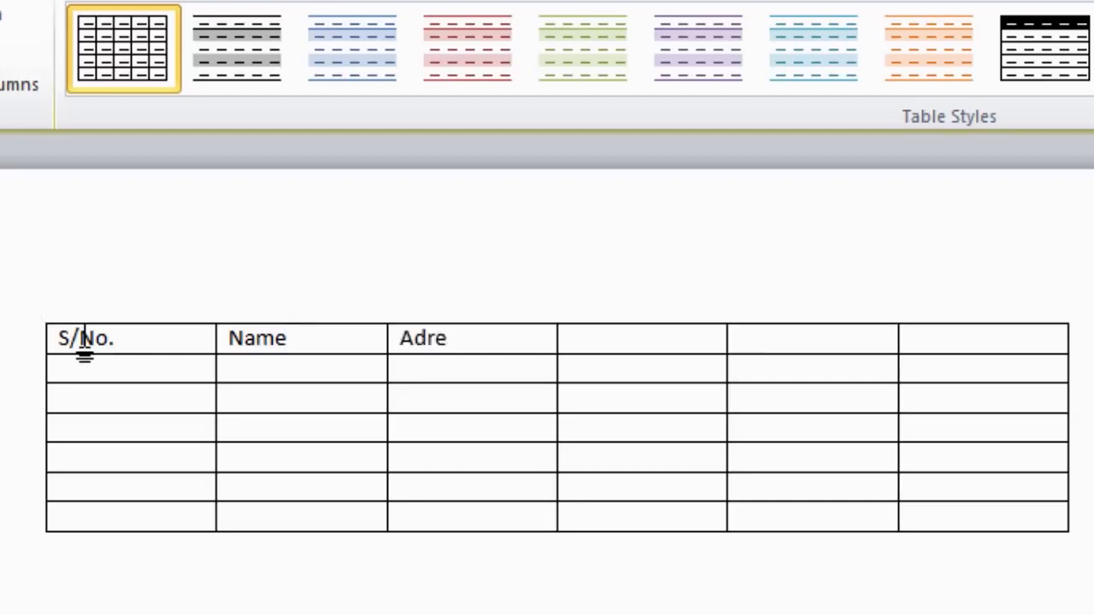
pyautogui.press('Left')
pyautogui.press('Left')
pyautogui.press('Left')
pyautogui.press('Left')
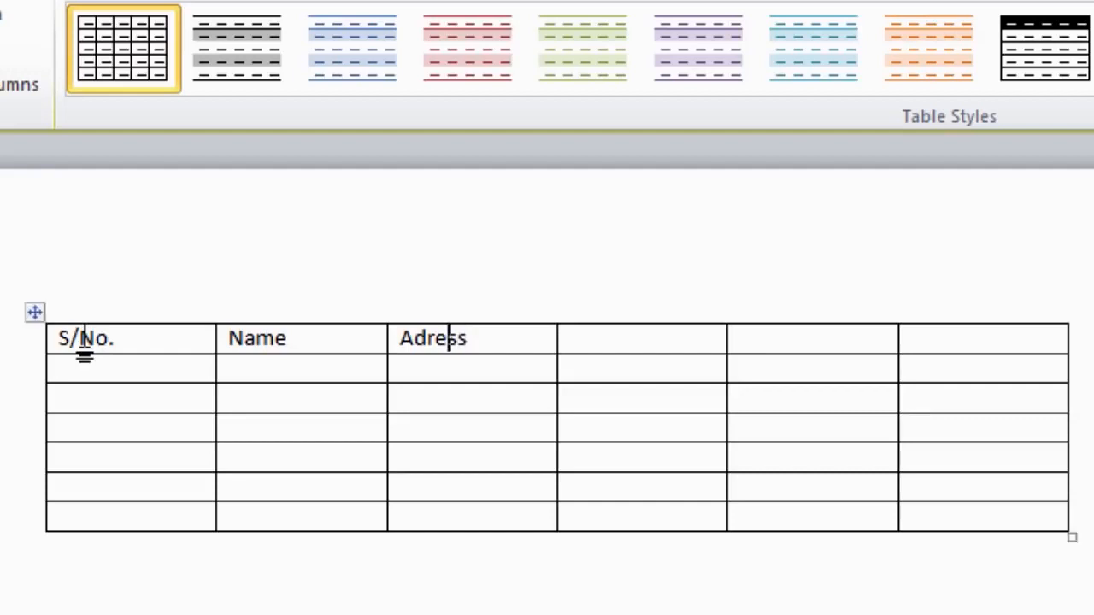
pyautogui.write('d')
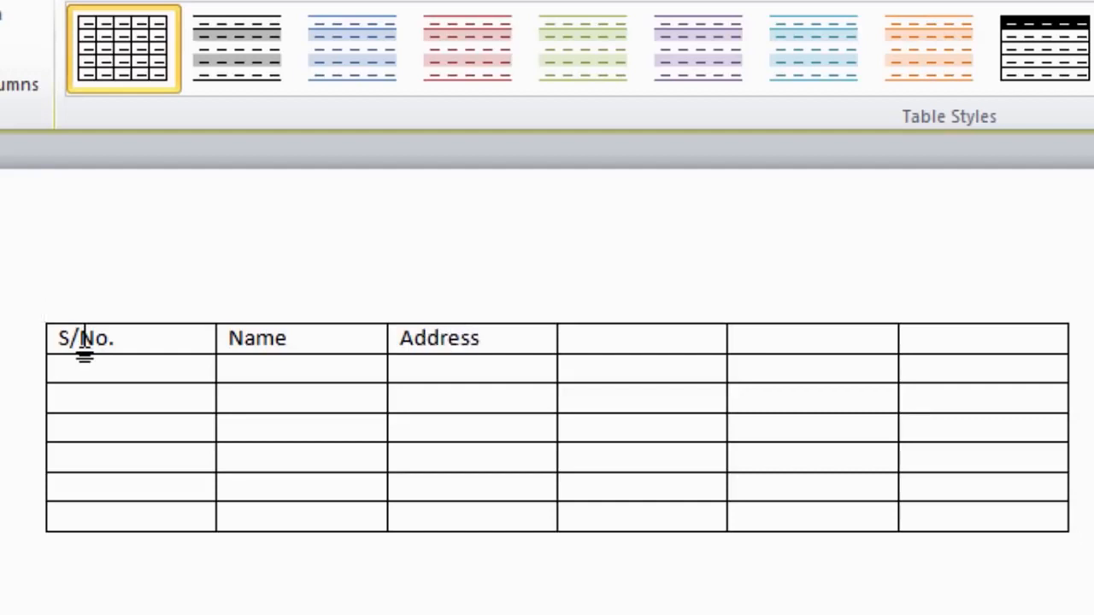
pyautogui.press('Right')
pyautogui.press('Right')
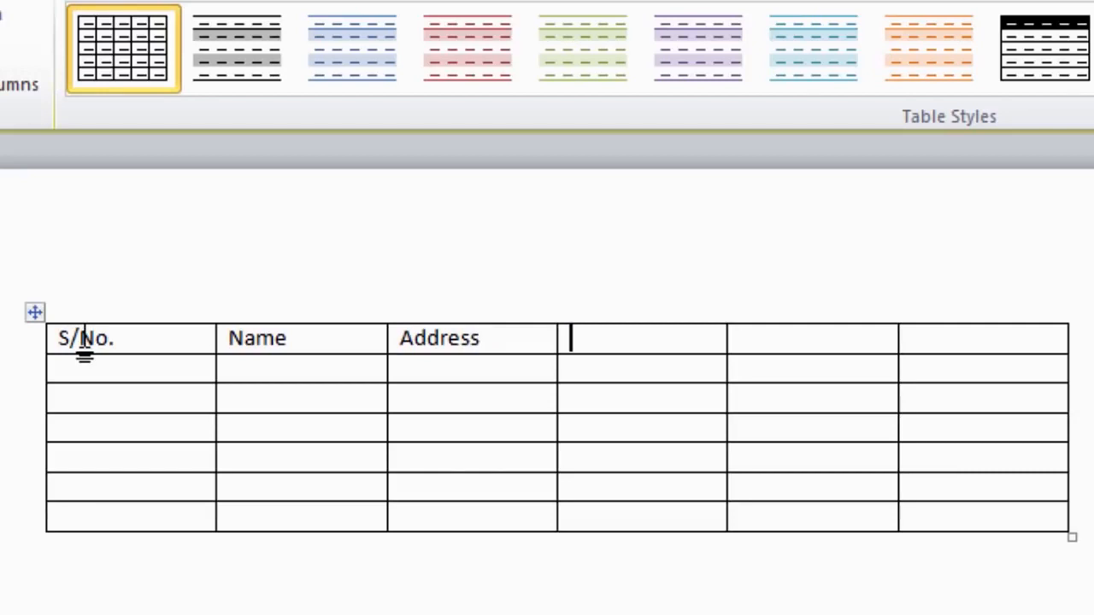
# Add the headings E-mail, Cell No. and Phone No. in the remaining header cells.
pyautogui.write('E-mail')
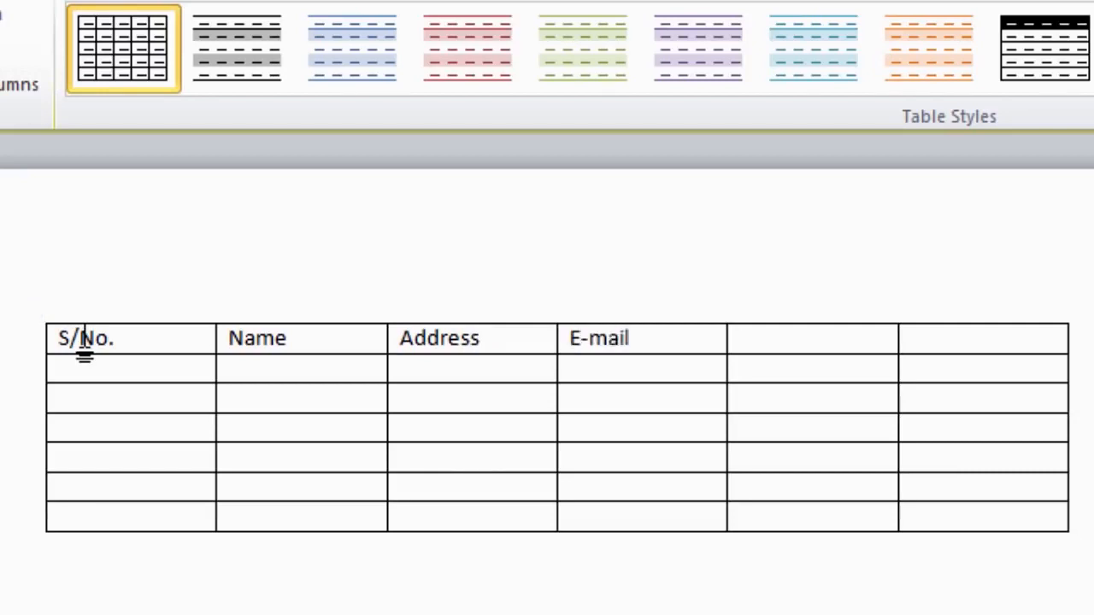
pyautogui.press('Tab')
pyautogui.write('Cell No.')
pyautogui.press('Tab')
pyautogui.write('Phone')
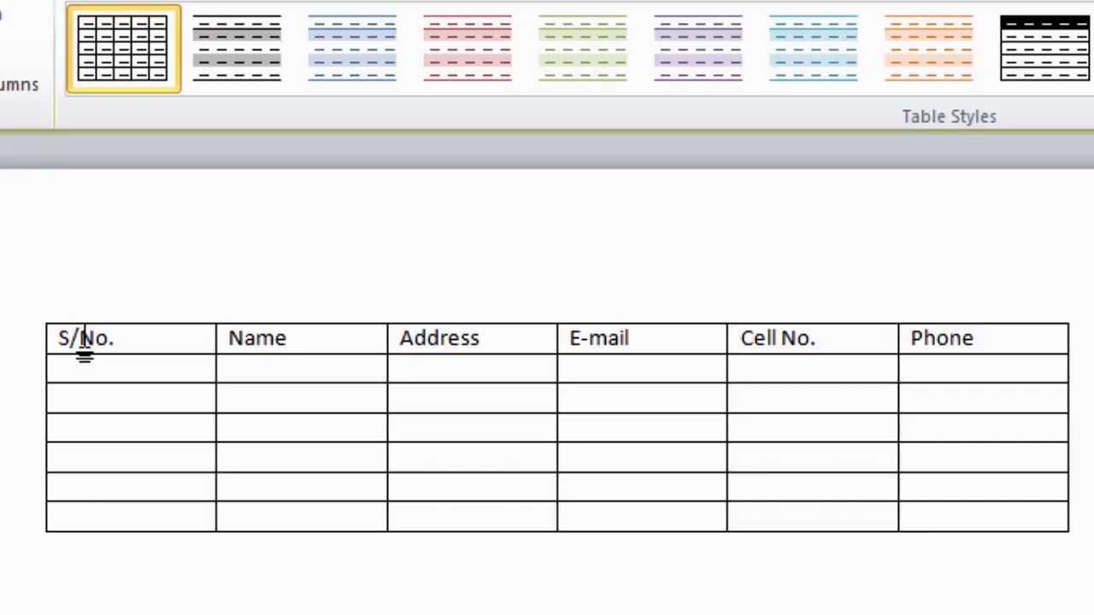
pyautogui.write(' No.')
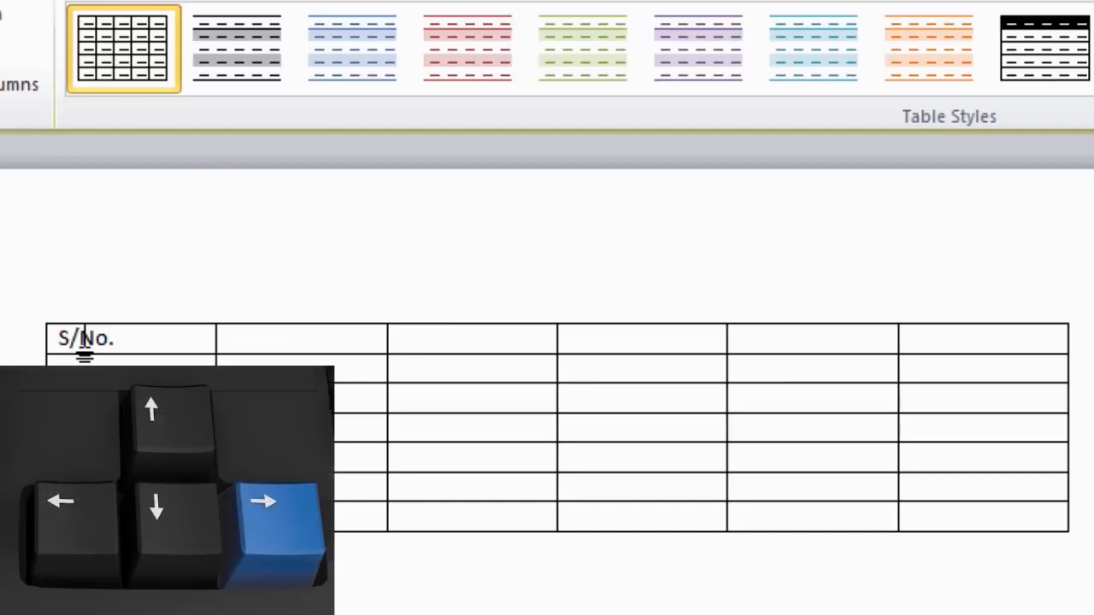
# Enter the Name and Address headings, correcting 'Adress' to 'Address'.
pyautogui.press('Right')
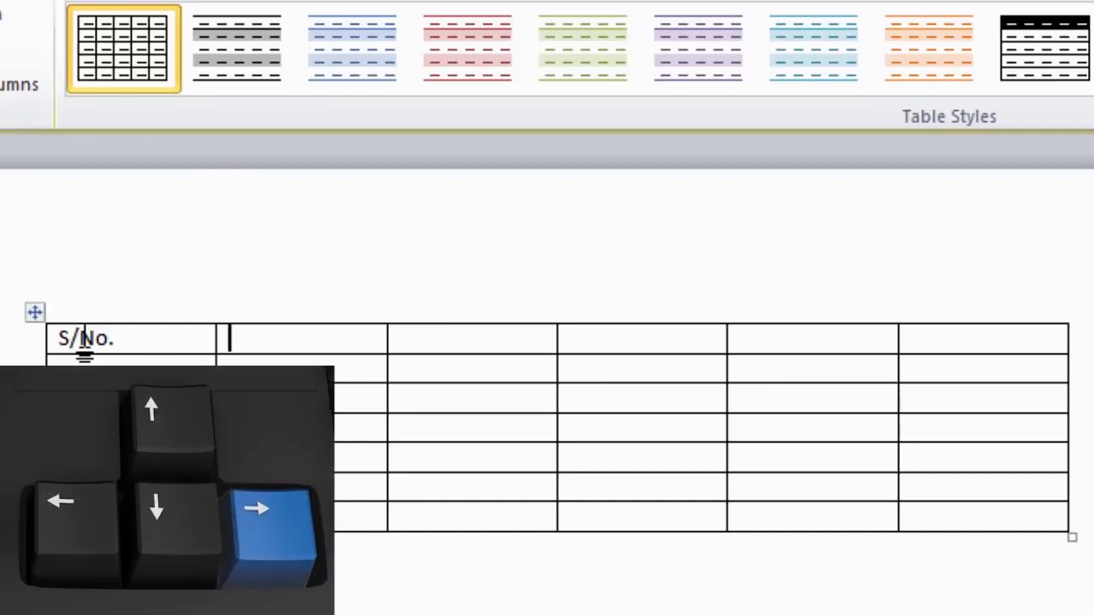
pyautogui.write('Name')
pyautogui.press('Right')
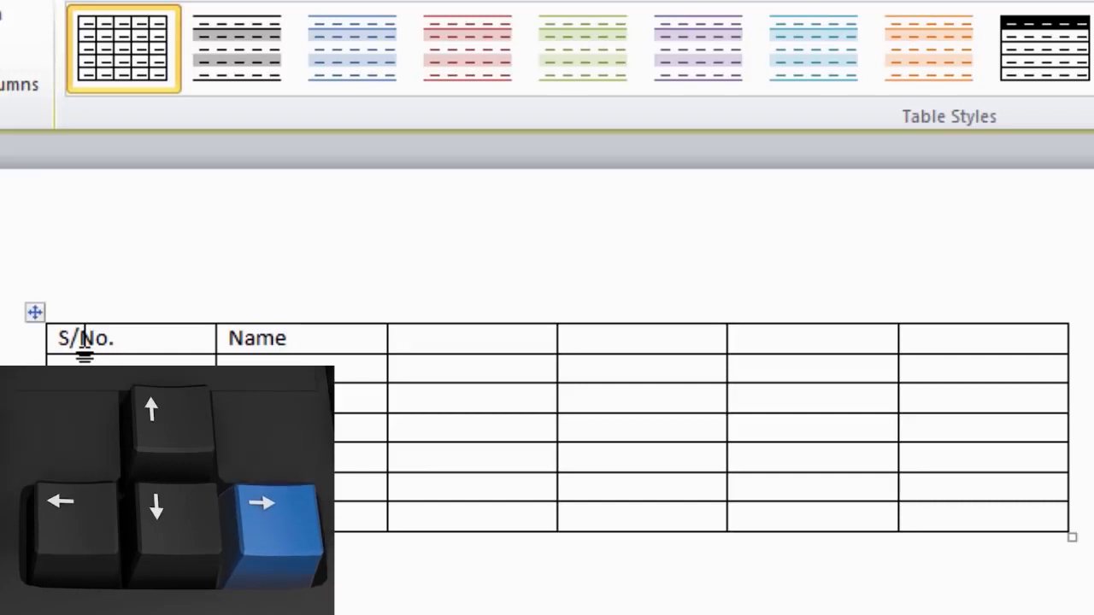
pyautogui.write('Adress')
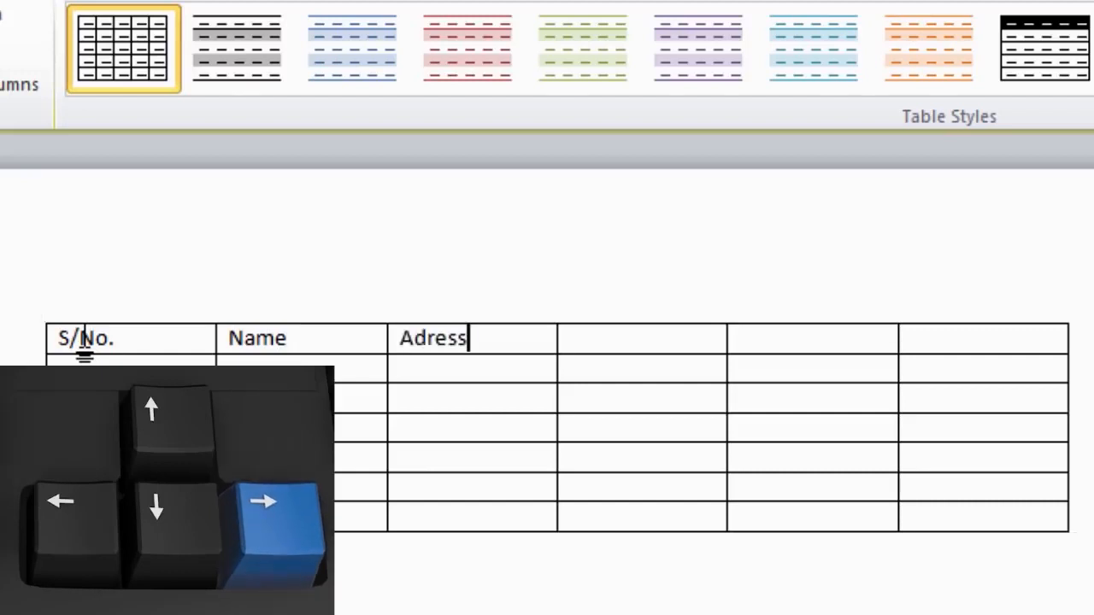
pyautogui.press('Left')
pyautogui.press('Left')
pyautogui.press('Left')
pyautogui.press('Left')
pyautogui.write('d')
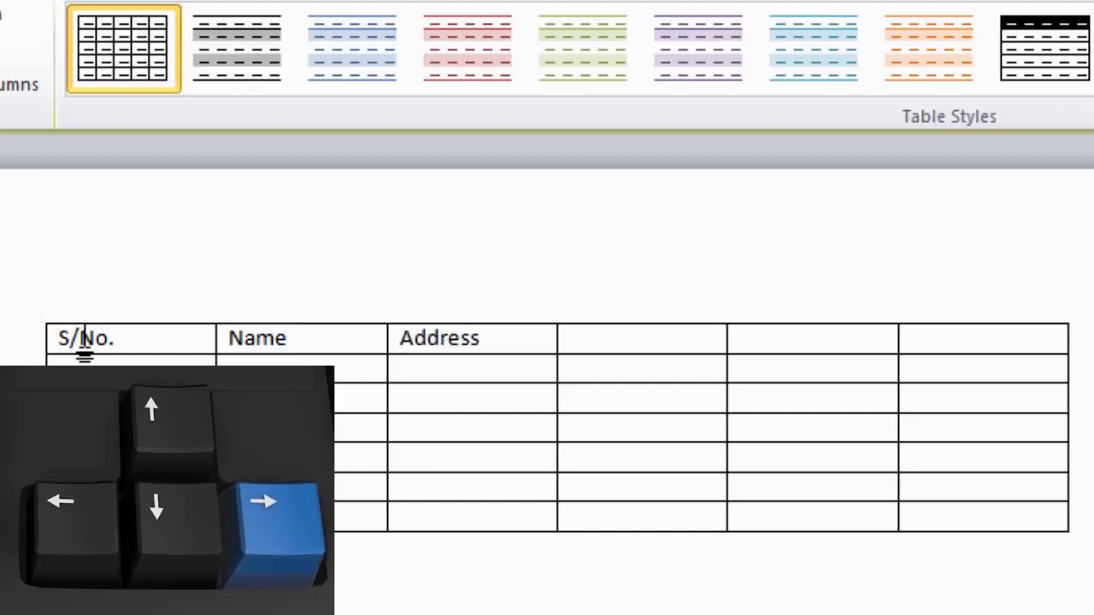
pyautogui.press('Right')
pyautogui.press('Right')
pyautogui.press('Right')
pyautogui.press('Right')
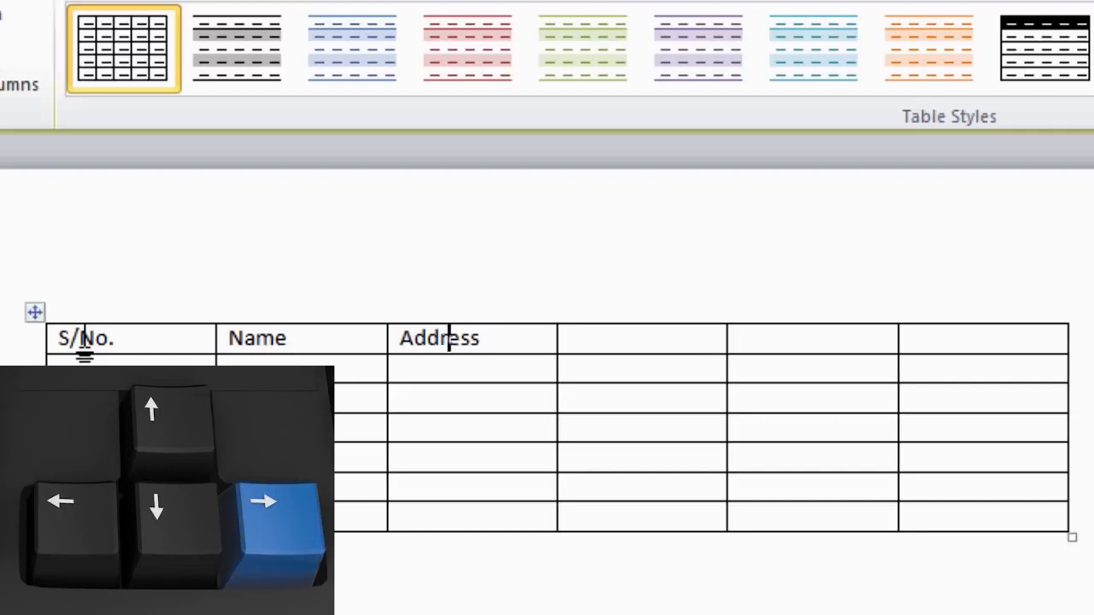
pyautogui.press('Right')
# Enter the E-mail, Cell No. and Phone No. headings, fixing the Phone typo.
pyautogui.write('E-')
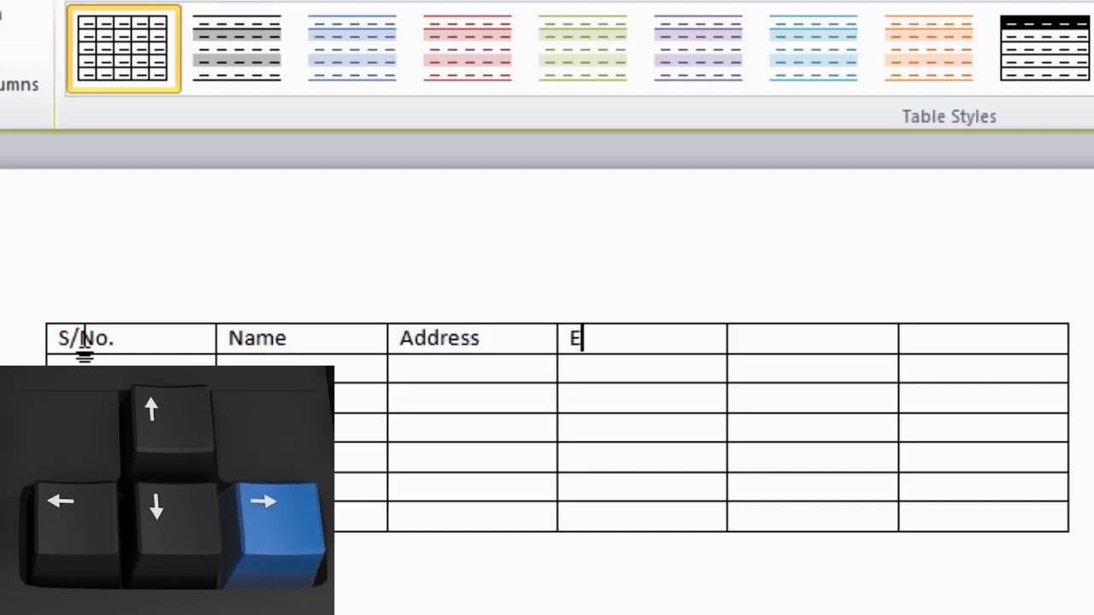
pyautogui.write('mail')
pyautogui.press('Right')
pyautogui.write('Cell No.')
pyautogui.press('Right')
pyautogui.write('Phoe')
pyautogui.press('BackSpace')
pyautogui.write('ne No.')
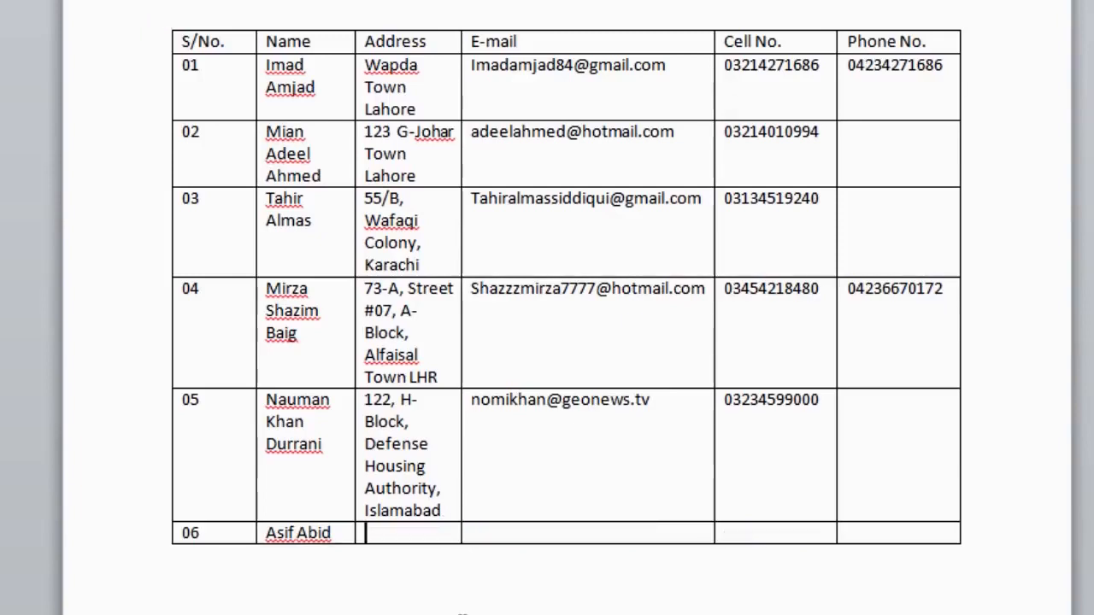
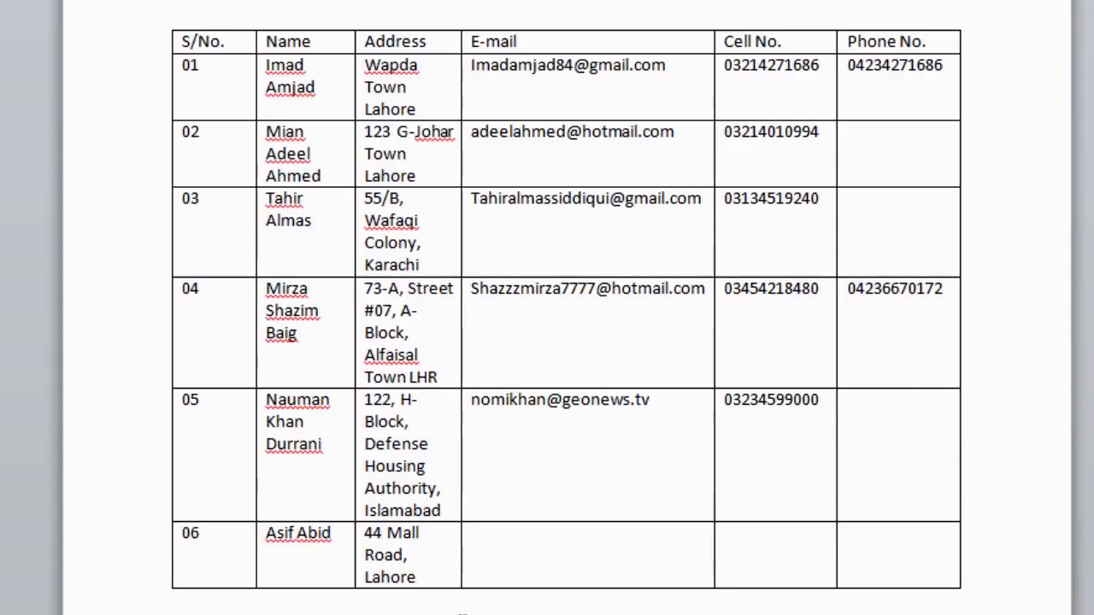
# Fill row 06 with the contact's street address, e-mail address and cell number.
pyautogui.press('Tab')
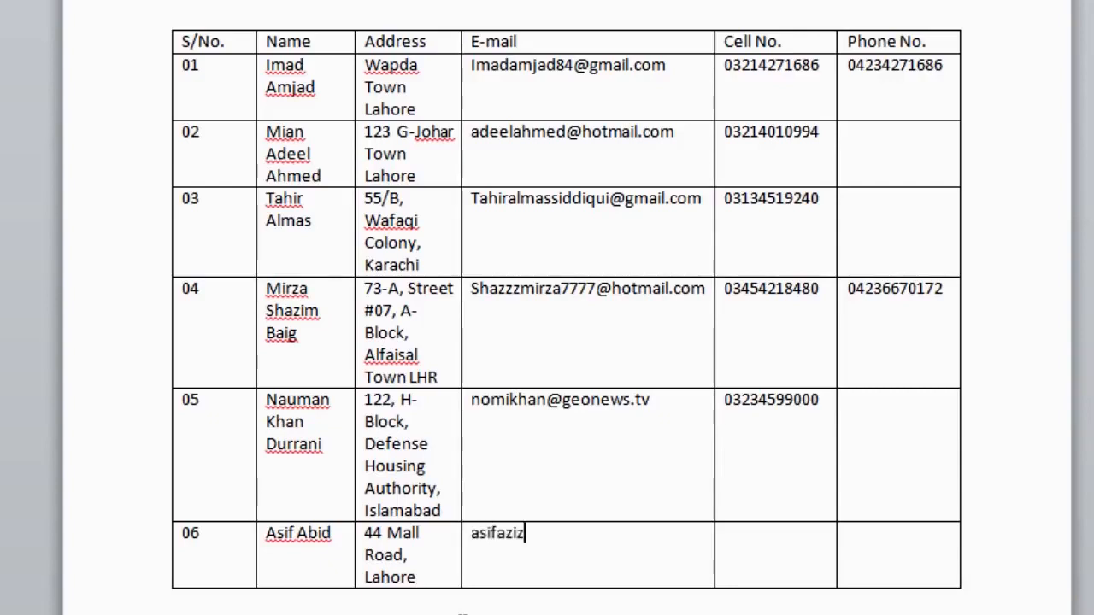
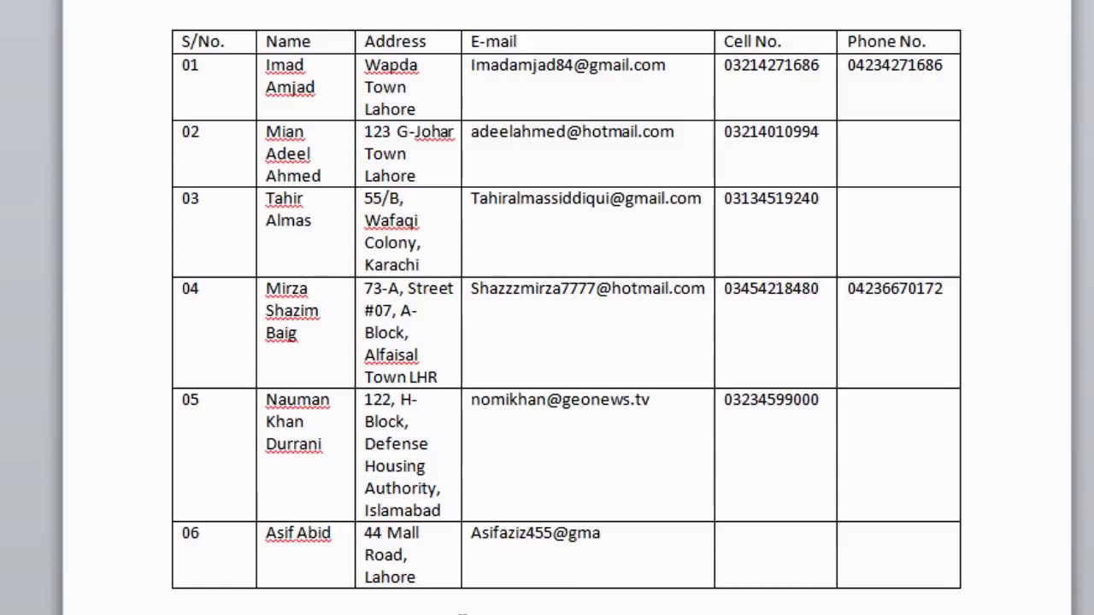
pyautogui.press('Tab')
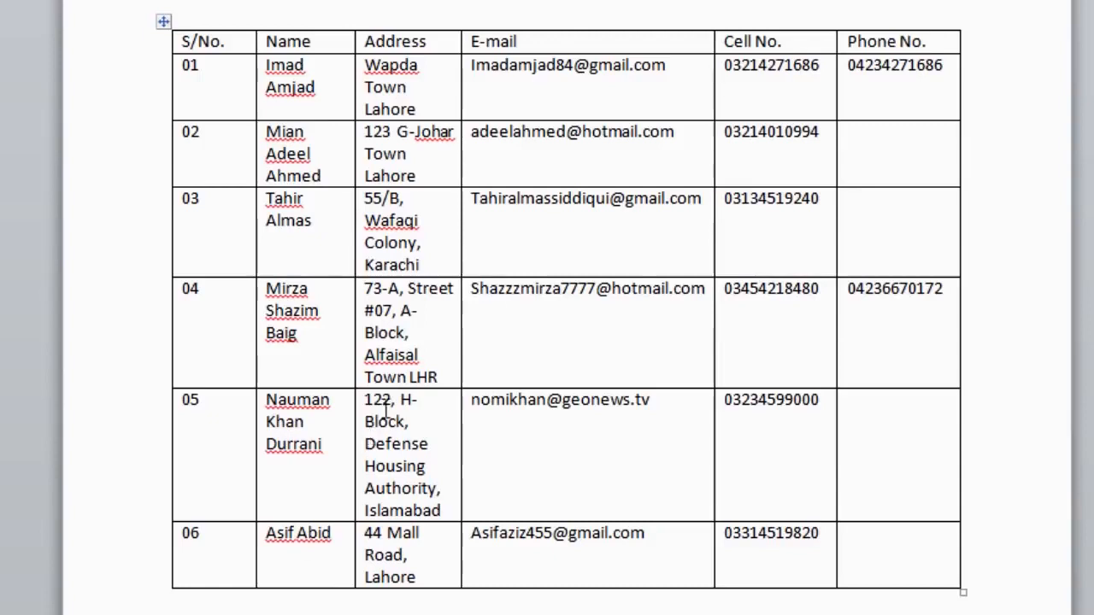
# Replace row 03's cell number with a new eleven-digit number.
pyautogui.moveTo(824, 198); pyautogui.dragTo(731, 204)
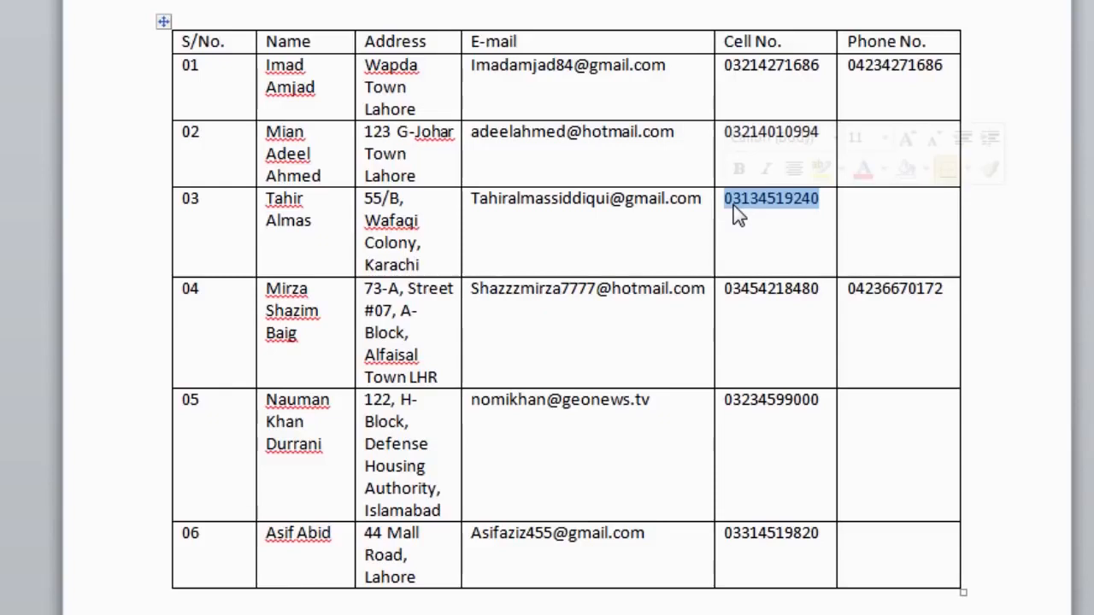
pyautogui.press('Delete')
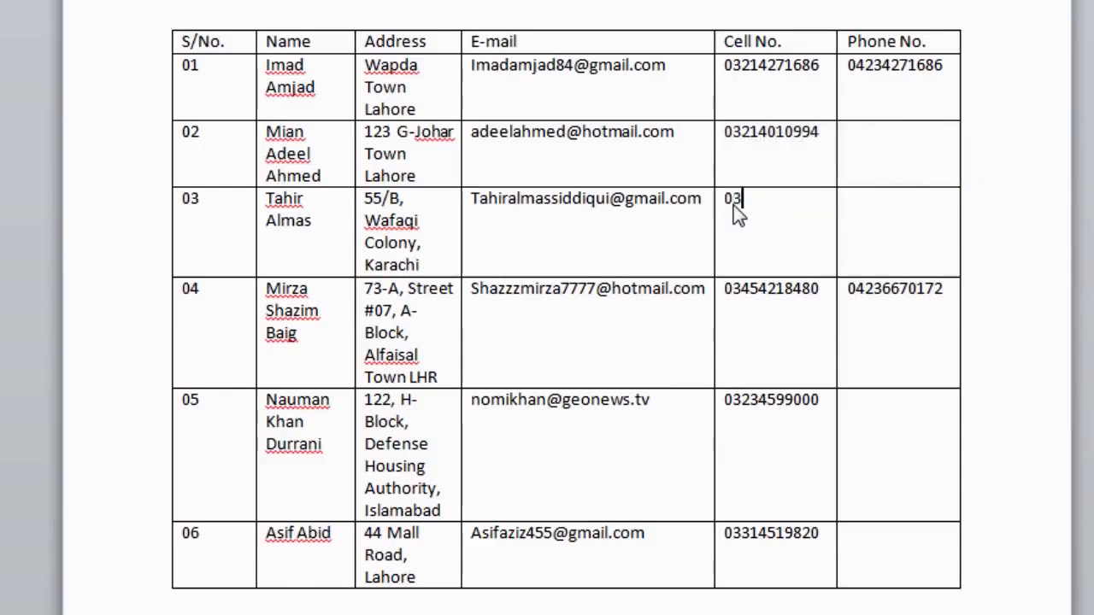
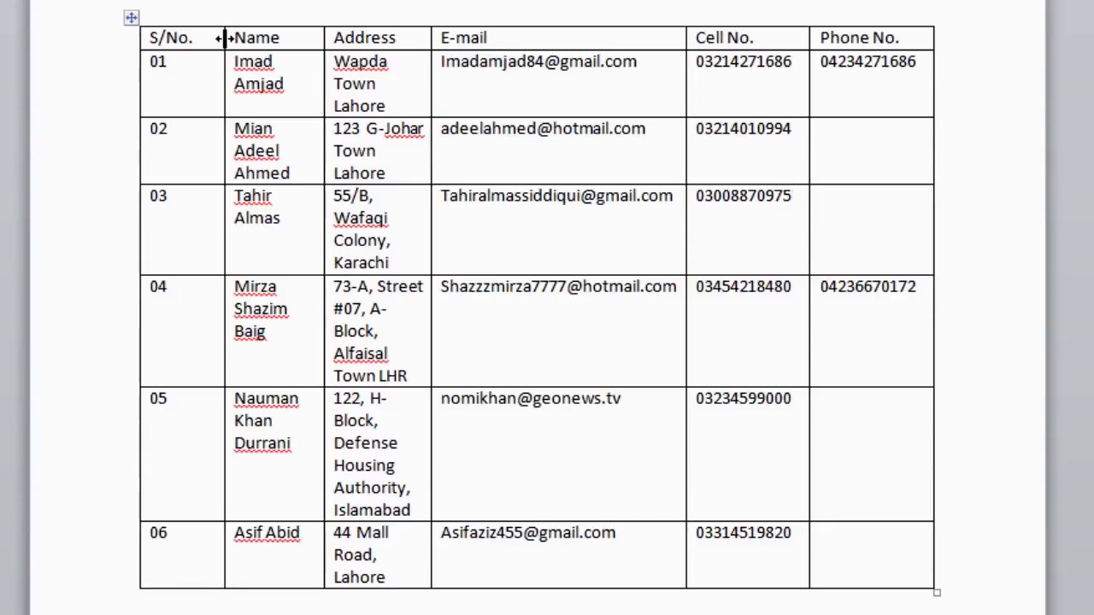
# Drag the S/No.–Name column border left to widen the Name column.
pyautogui.moveTo(224, 37); pyautogui.dragTo(225, 38)
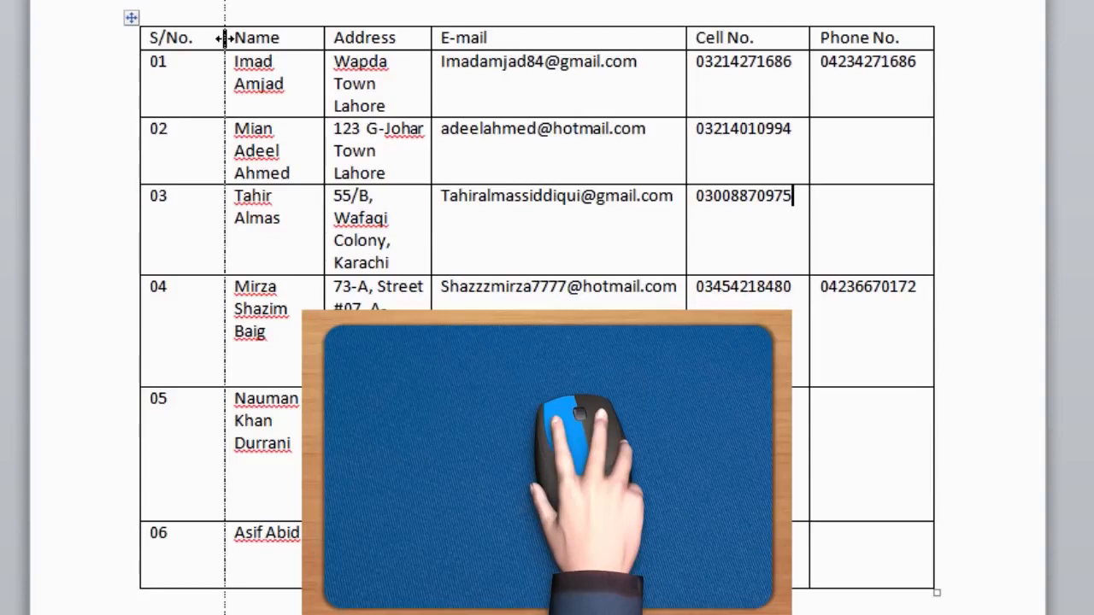
pyautogui.moveTo(225, 38); pyautogui.dragTo(196, 47)
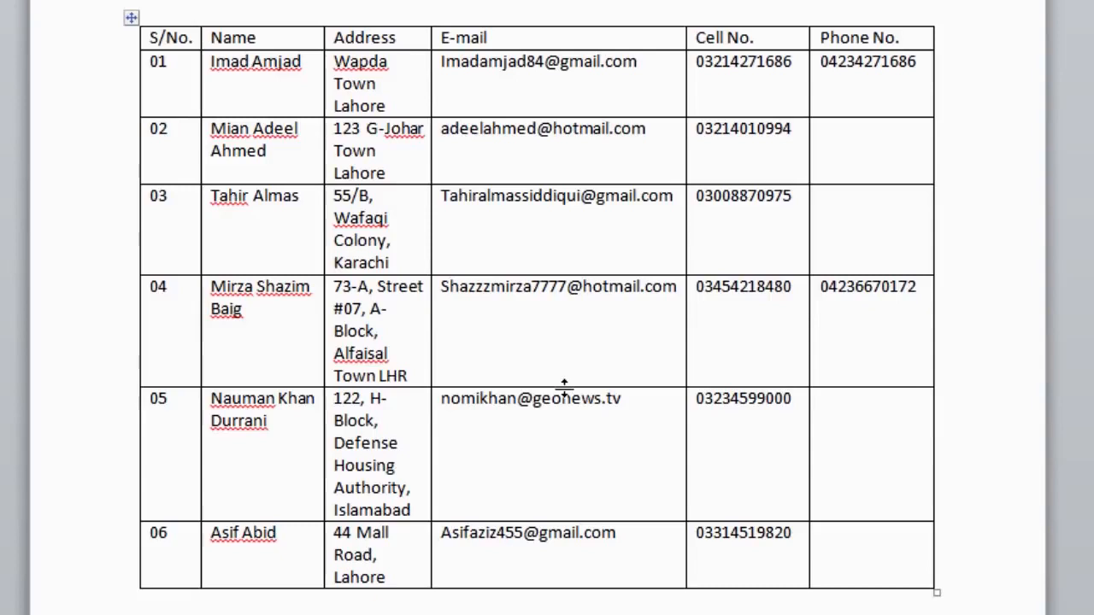
pyautogui.moveTo(564, 386); pyautogui.dragTo(564, 421)
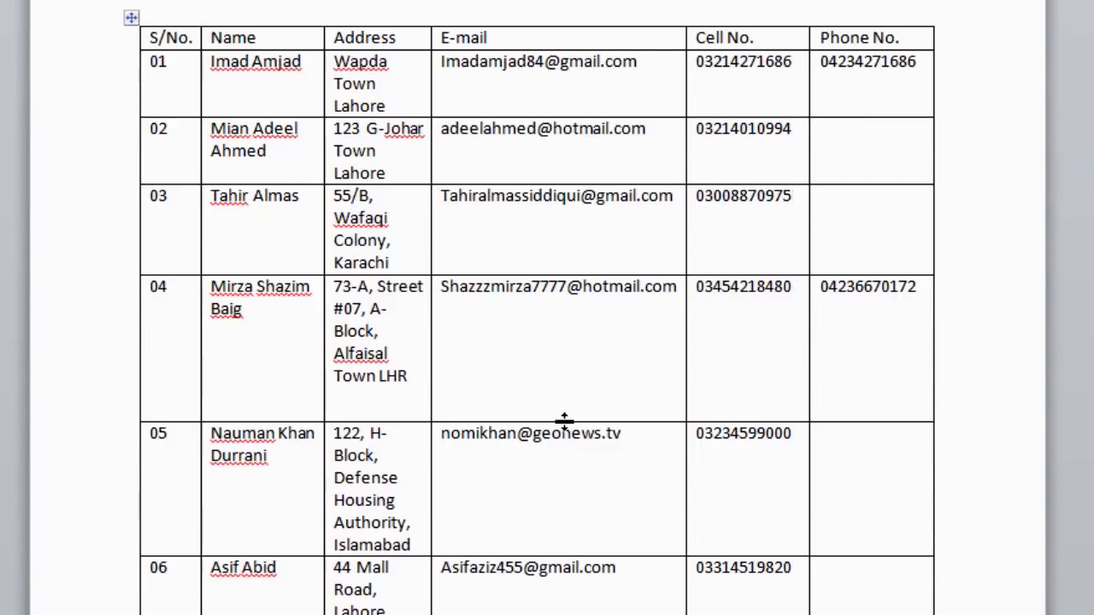
pyautogui.moveTo(564, 421); pyautogui.dragTo(569, 387)
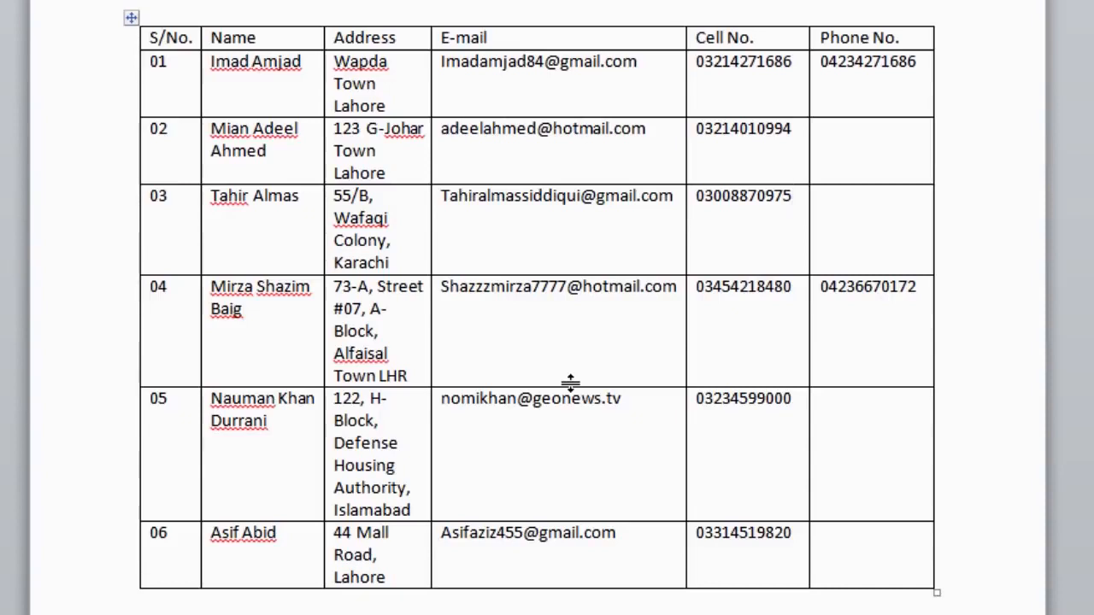
pyautogui.click(302, 36)
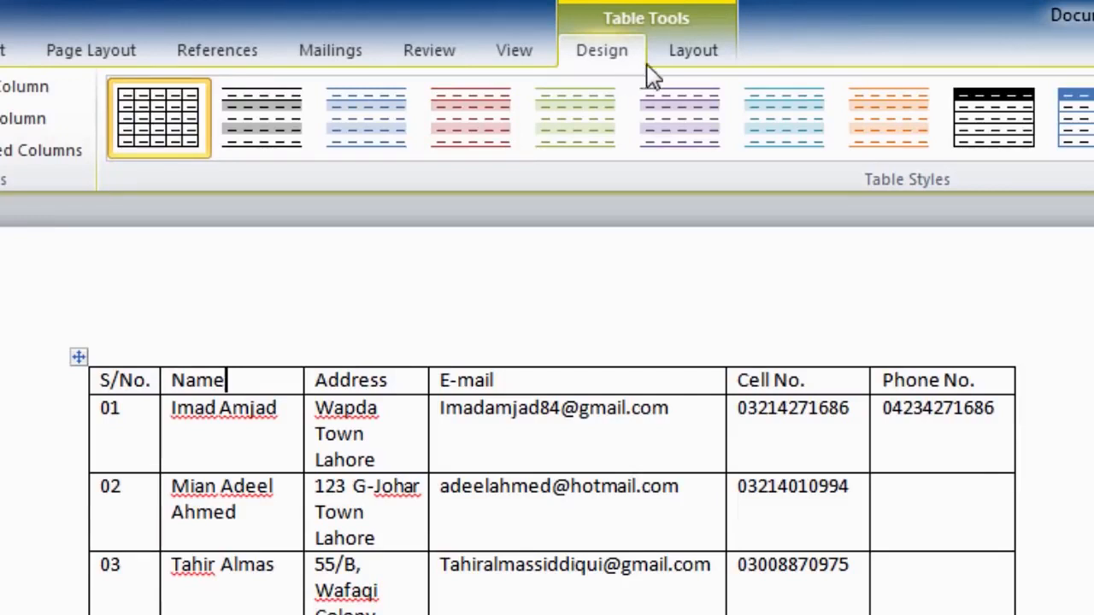
# Show the Table Tools Layout options for rows and columns.
pyautogui.click(692, 51)
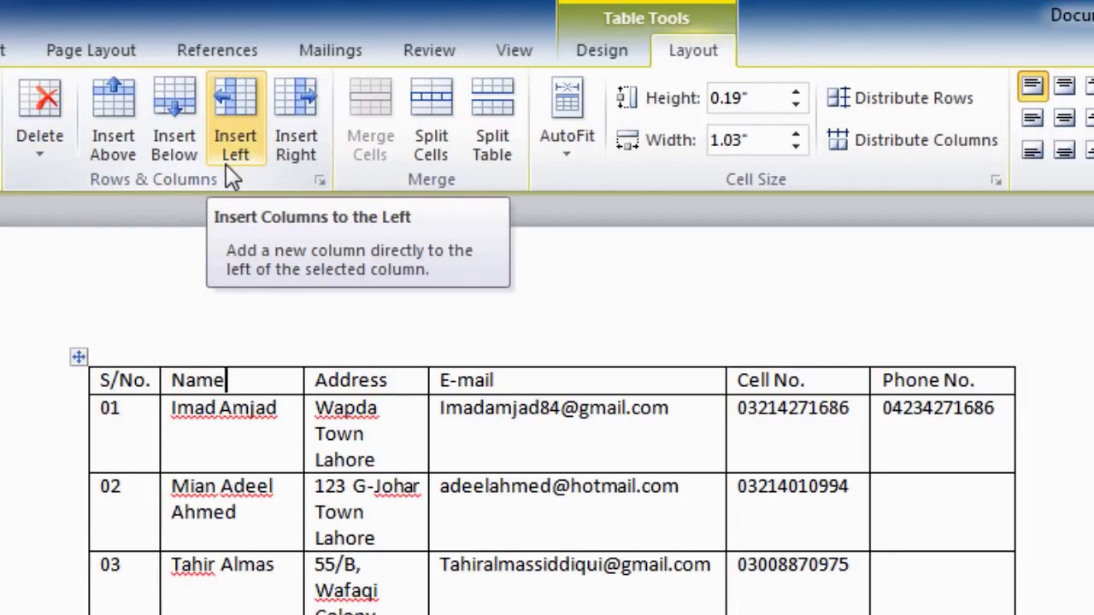
# Insert a blank column to the right of the Name column.
pyautogui.click(291, 158)
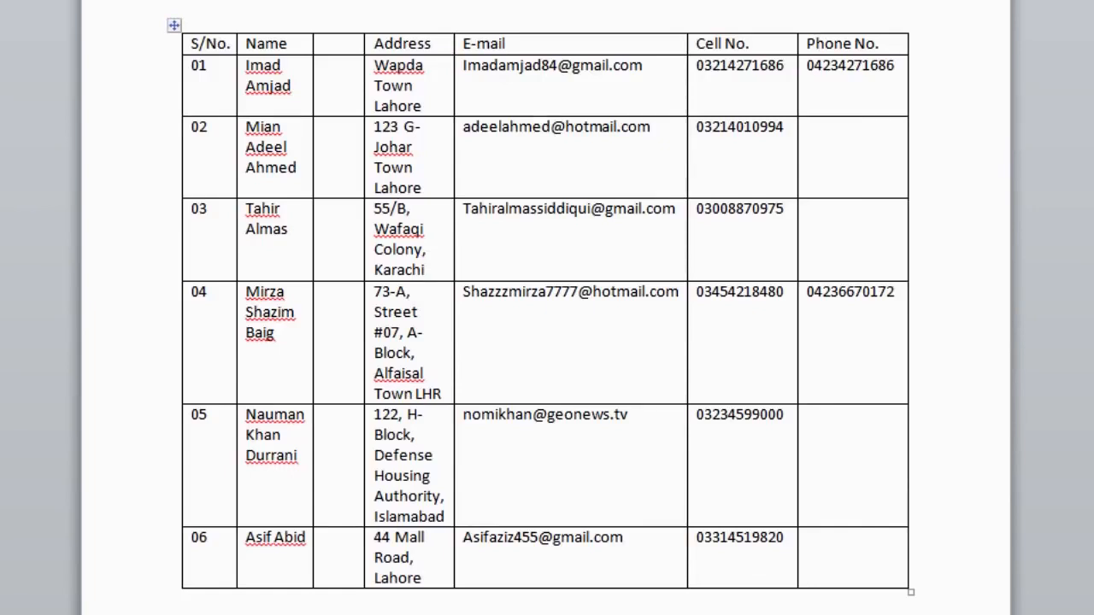
pyautogui.click(211, 210)
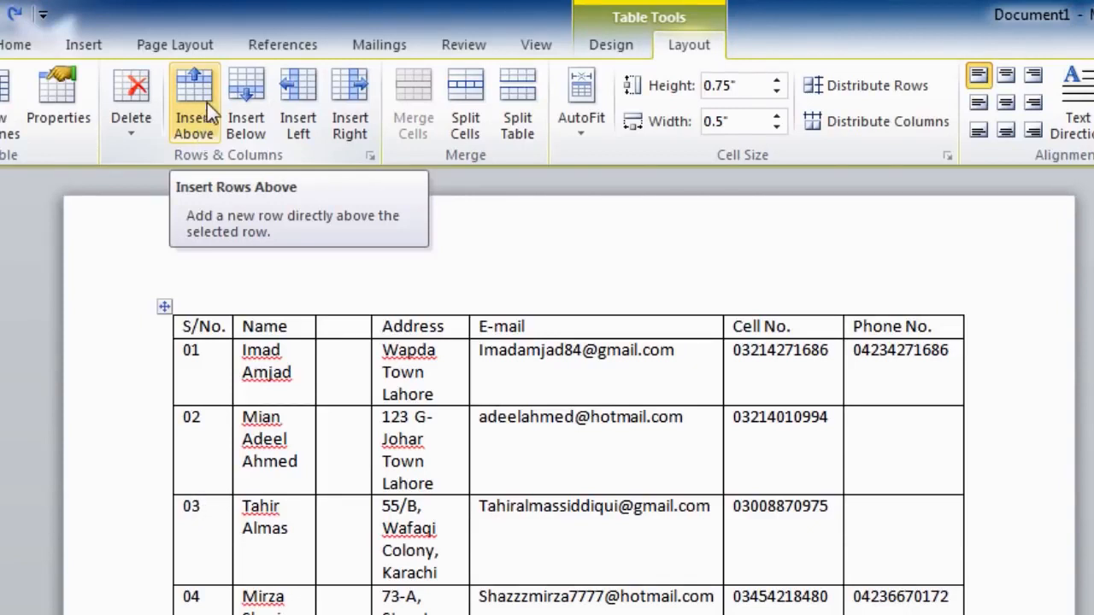
# Insert a new empty row below row 03 of the contact table and deselect it.
pyautogui.click(247, 104)
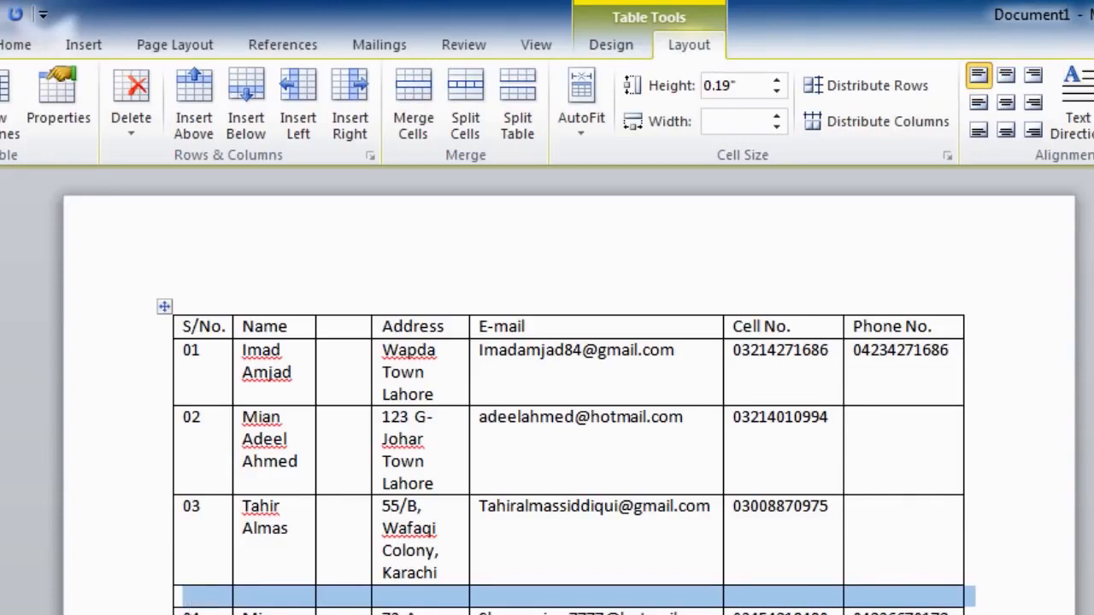
pyautogui.click(419, 609)
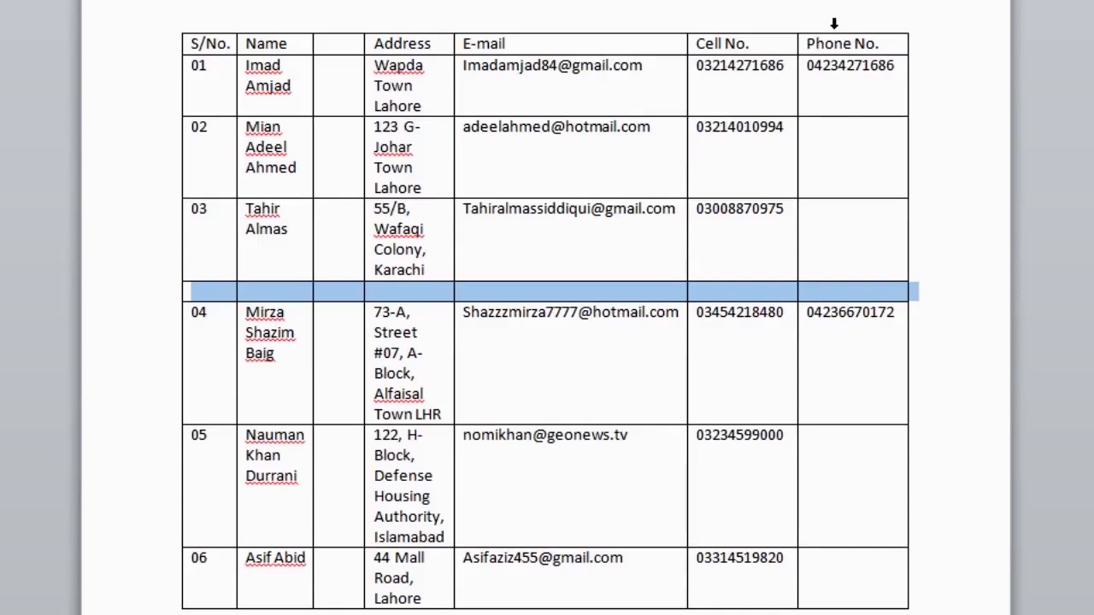
# Select the Phone No. column and delete it with Delete Columns.
pyautogui.click(833, 24)
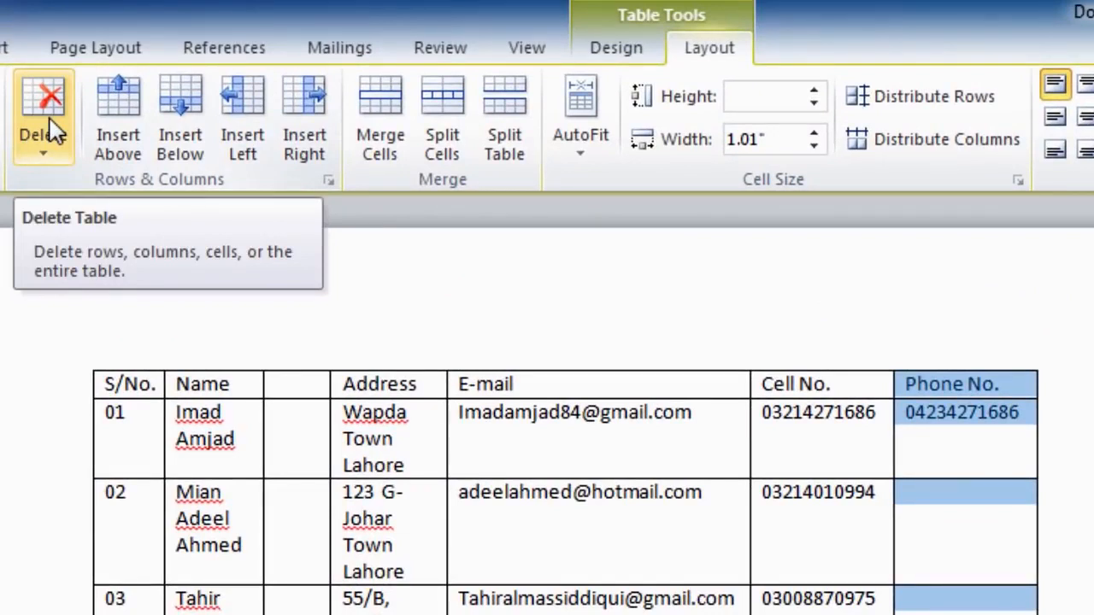
pyautogui.click(56, 133)
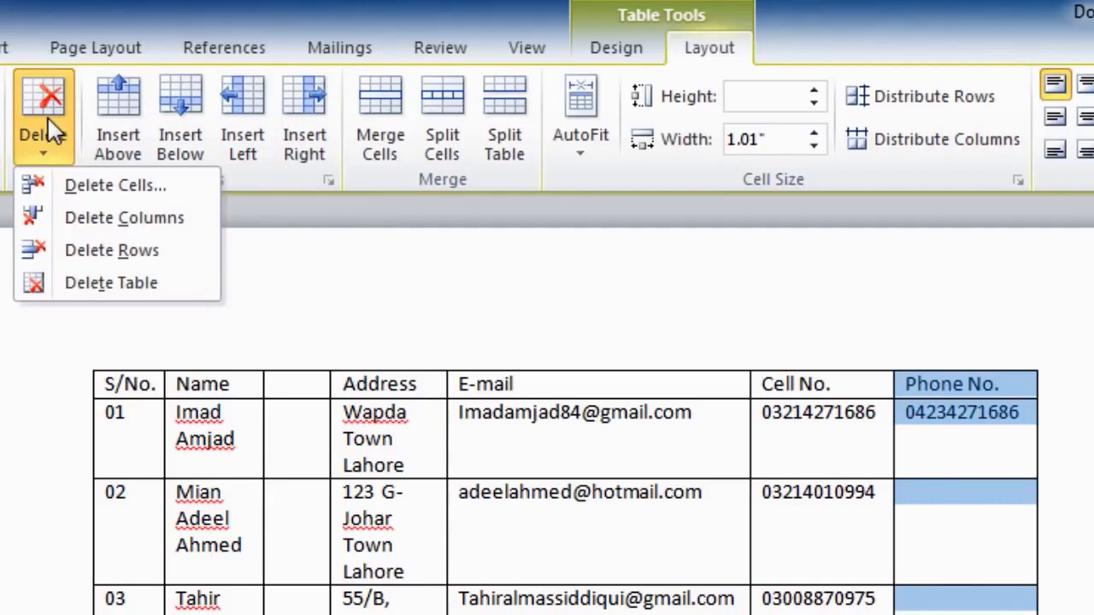
pyautogui.click(79, 219)
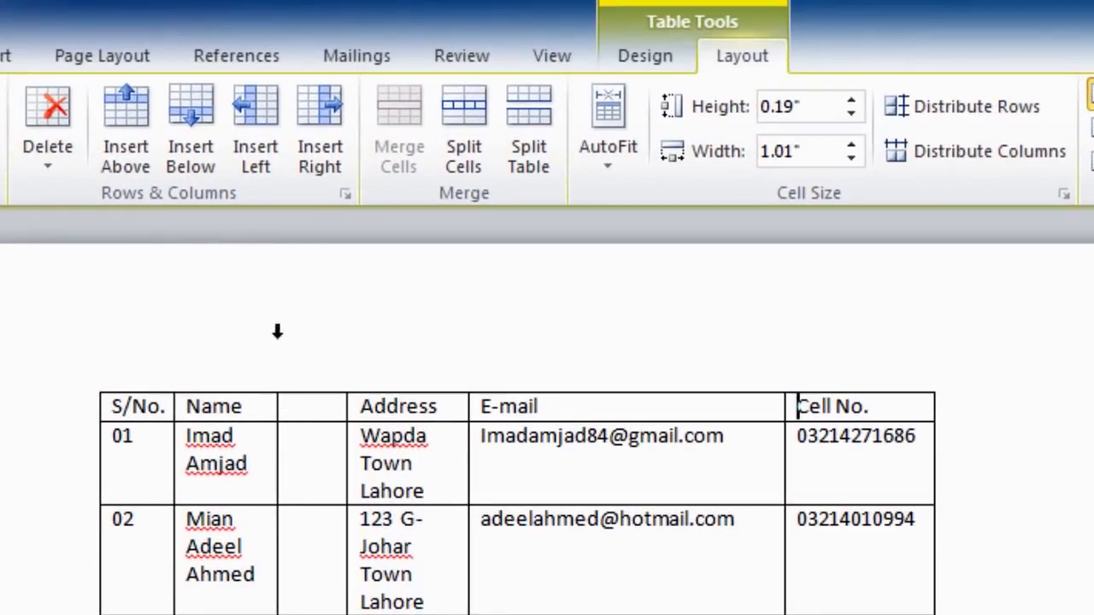
# Select the S/No., Name and blank columns together and delete them.
pyautogui.click(148, 364)
pyautogui.moveTo(148, 364); pyautogui.dragTo(308, 374)
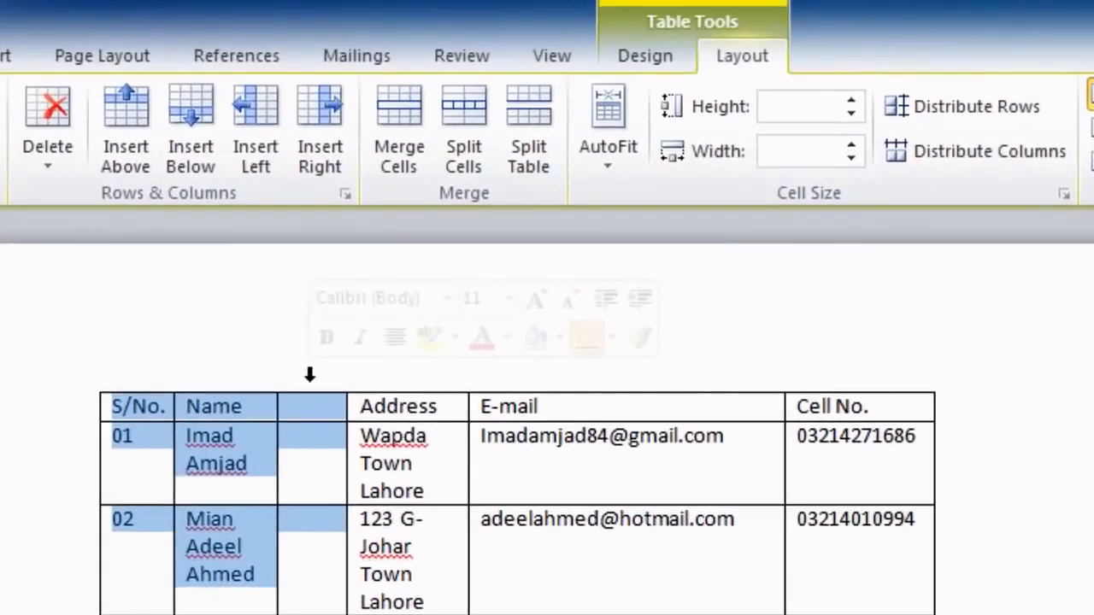
pyautogui.click(56, 118)
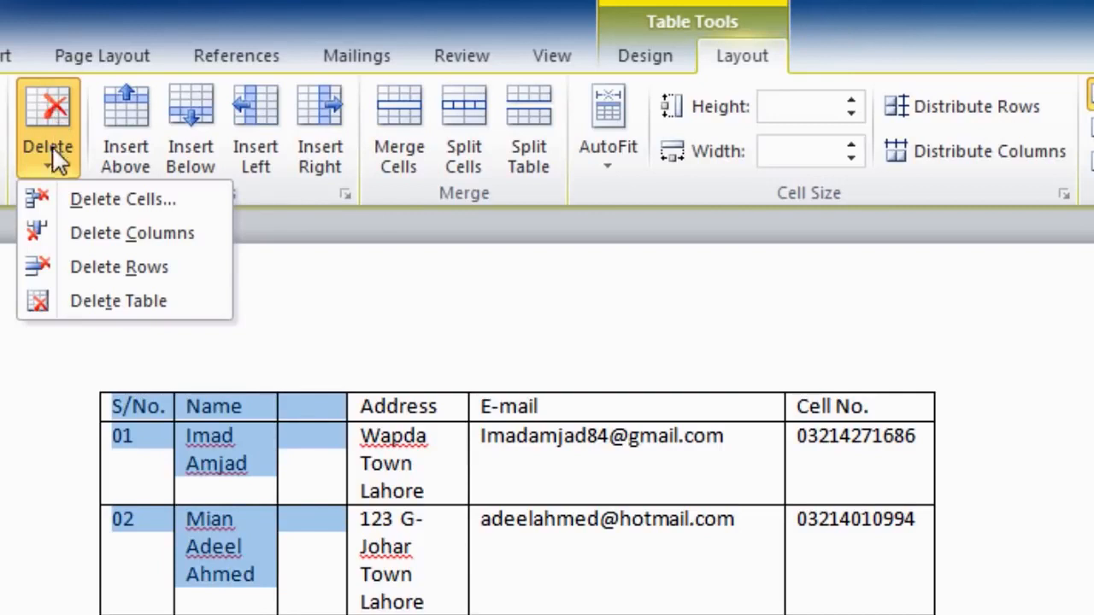
pyautogui.click(75, 236)
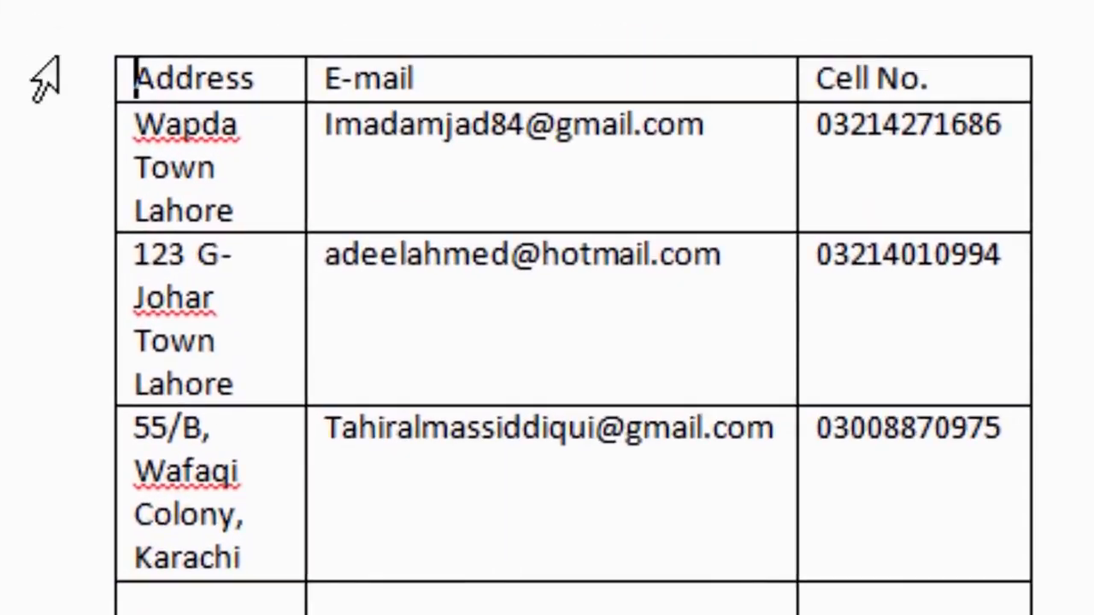
# Select the Johar Town, Karachi and empty rows and delete them with Delete Rows.
pyautogui.click(88, 329)
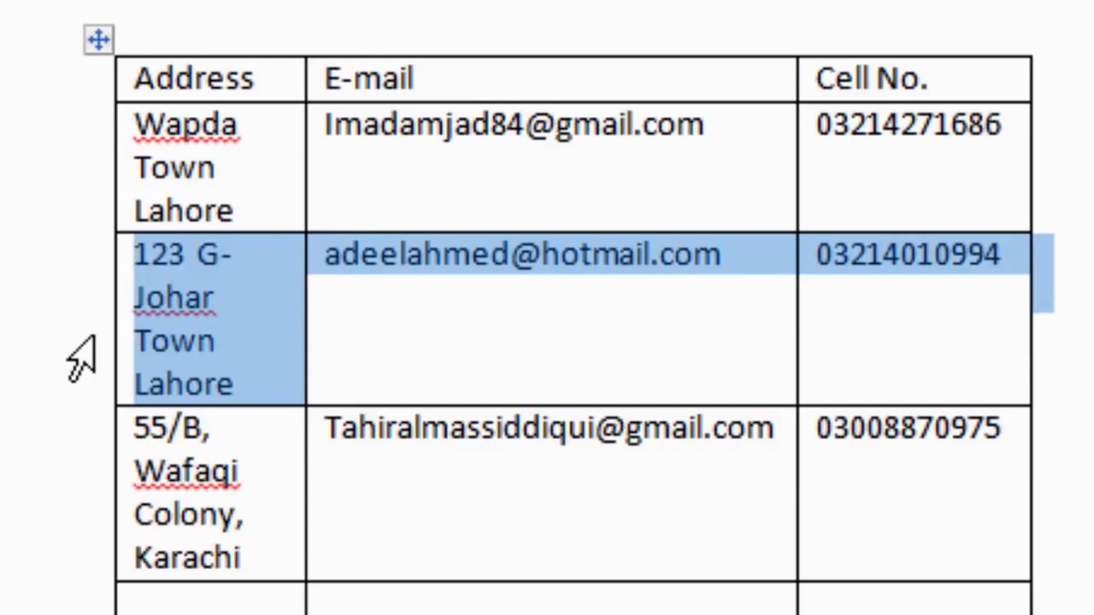
pyautogui.moveTo(81, 358); pyautogui.dragTo(91, 614)
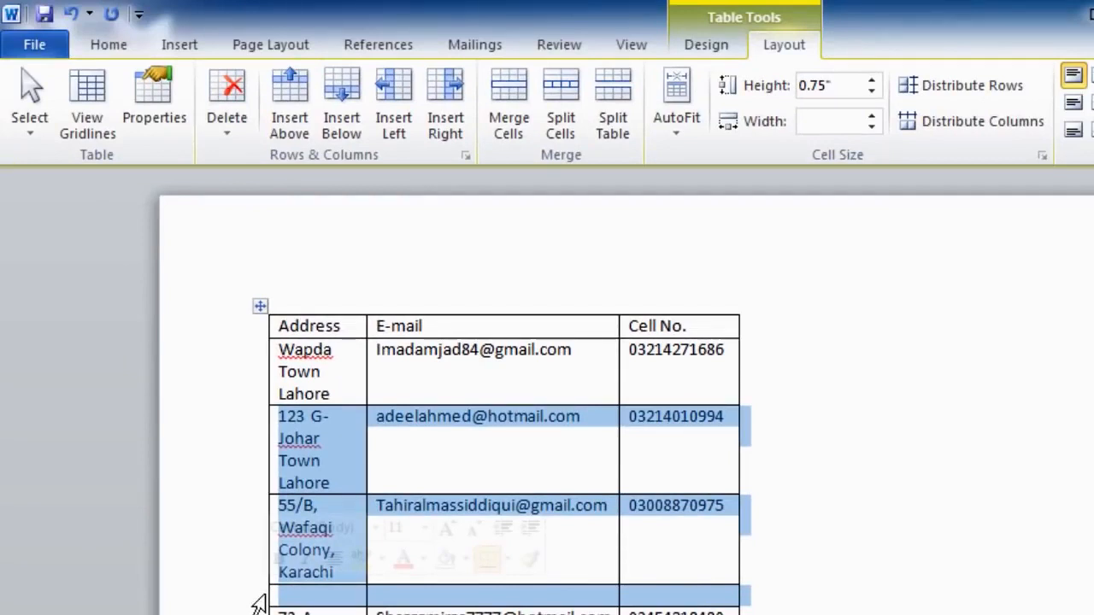
pyautogui.click(231, 119)
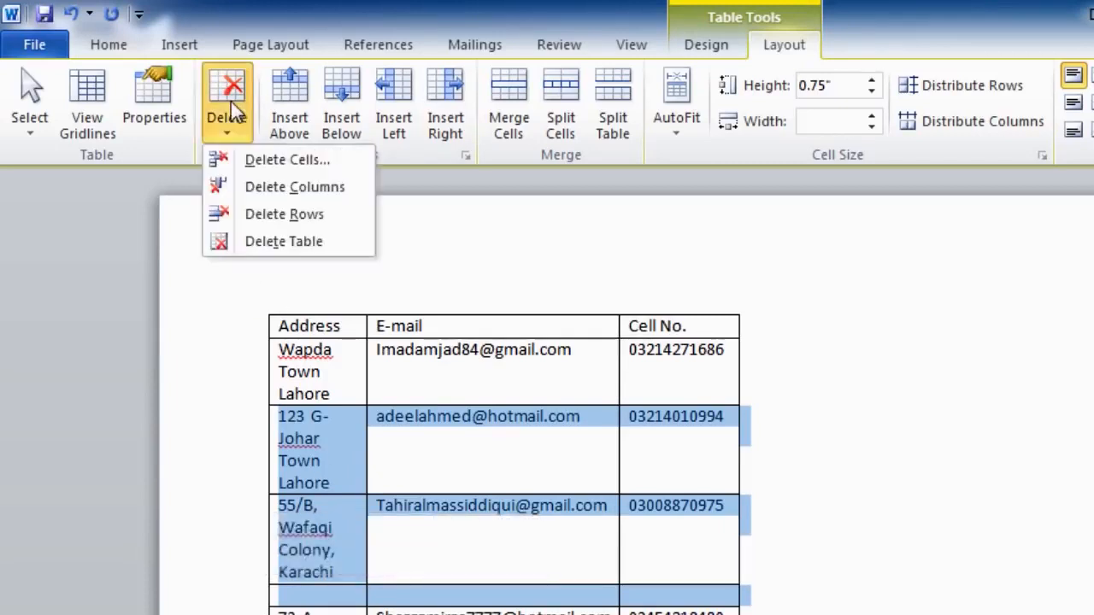
pyautogui.click(257, 216)
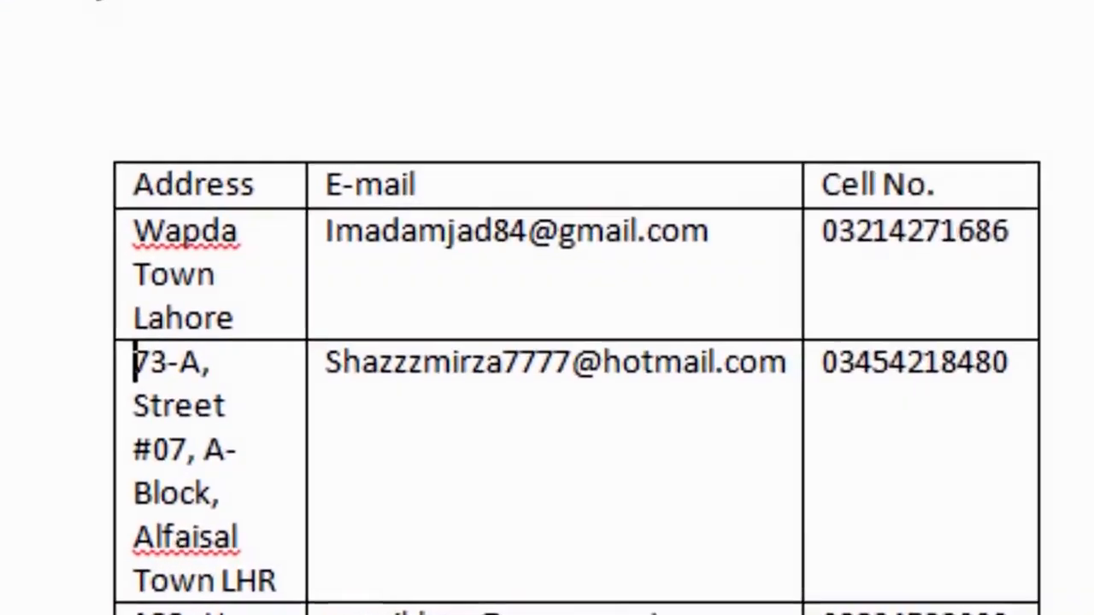
# Select the 73-A row and remove it with Shift+Delete.
pyautogui.click(58, 494)
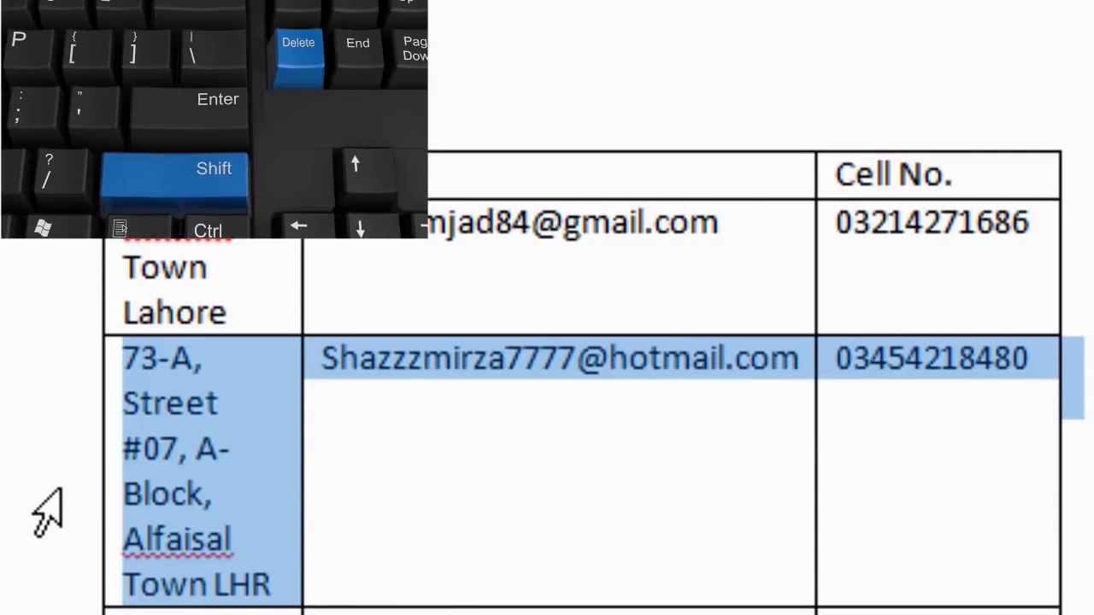
pyautogui.hotkey('shift', 'Delete')
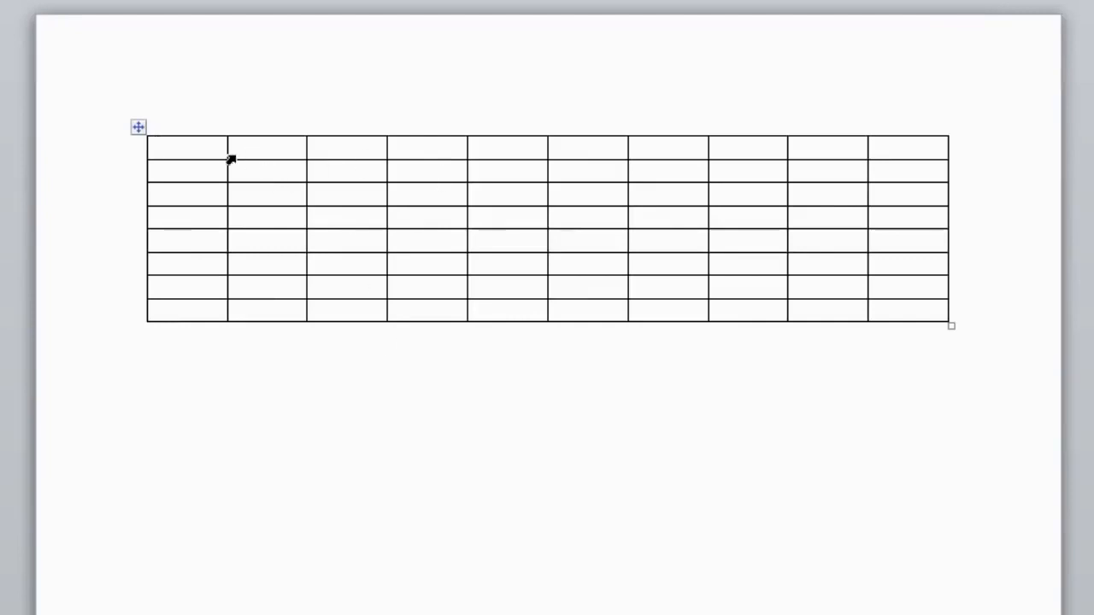
# Drag the first, sixth and last row borders down to enlarge the rows, then select the whole table.
pyautogui.moveTo(213, 162); pyautogui.dragTo(209, 594)
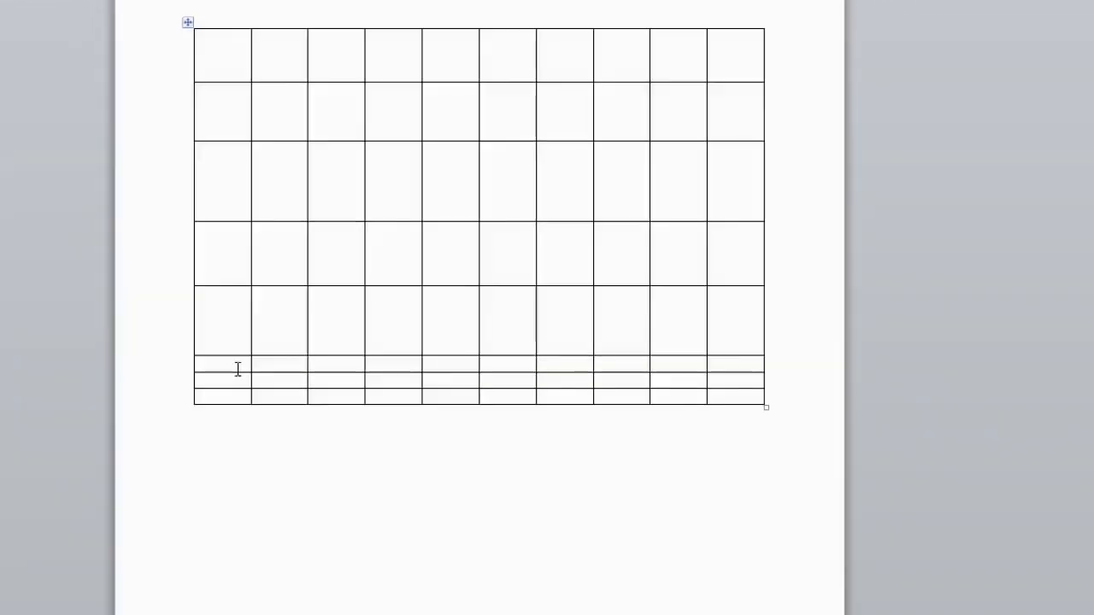
pyautogui.moveTo(237, 372); pyautogui.dragTo(250, 600)
pyautogui.click(236, 440)
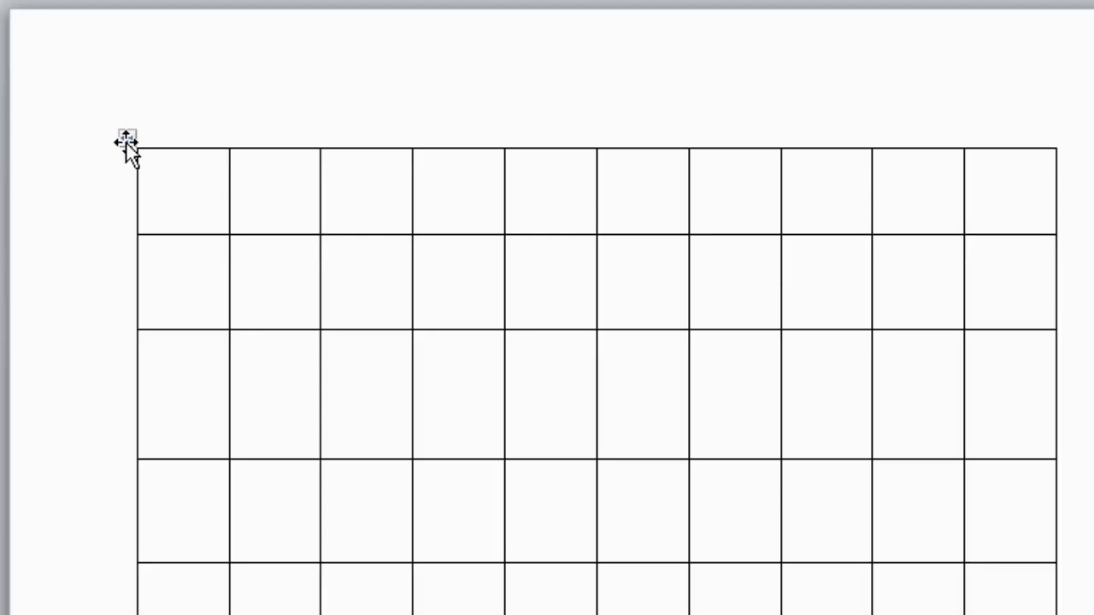
pyautogui.click(125, 142)
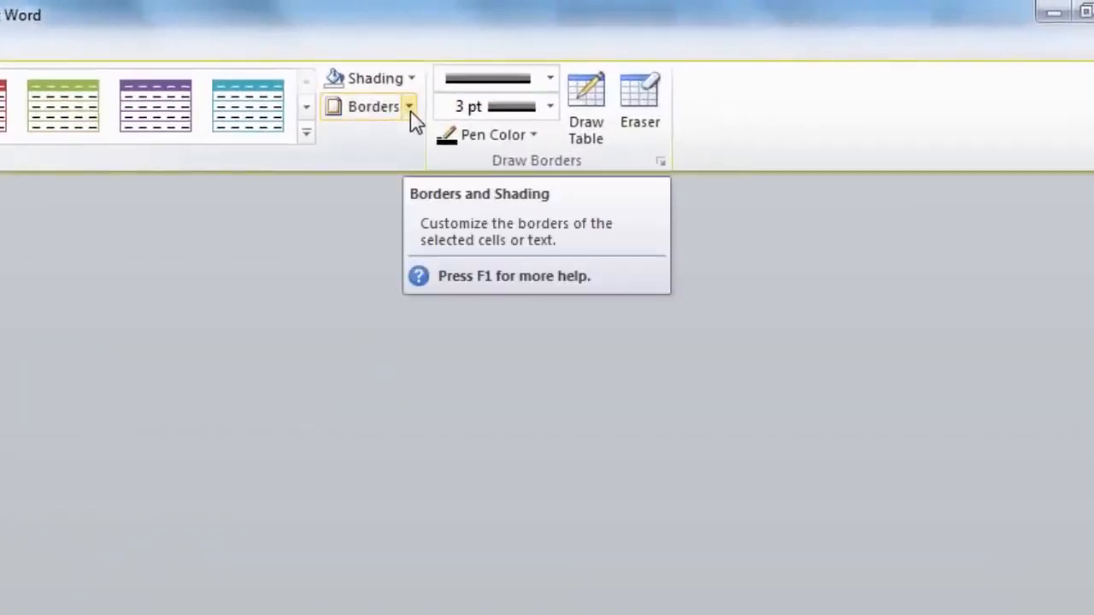
# Open the Borders and Shading dialog from the Borders dropdown on Table Tools Design.
pyautogui.click(409, 108)
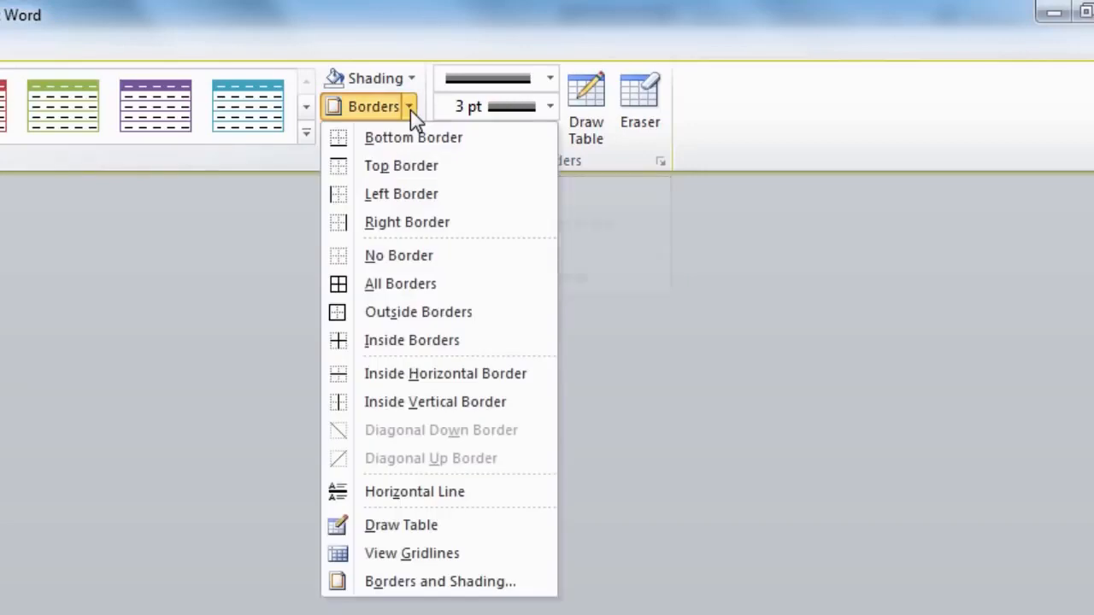
pyautogui.click(437, 585)
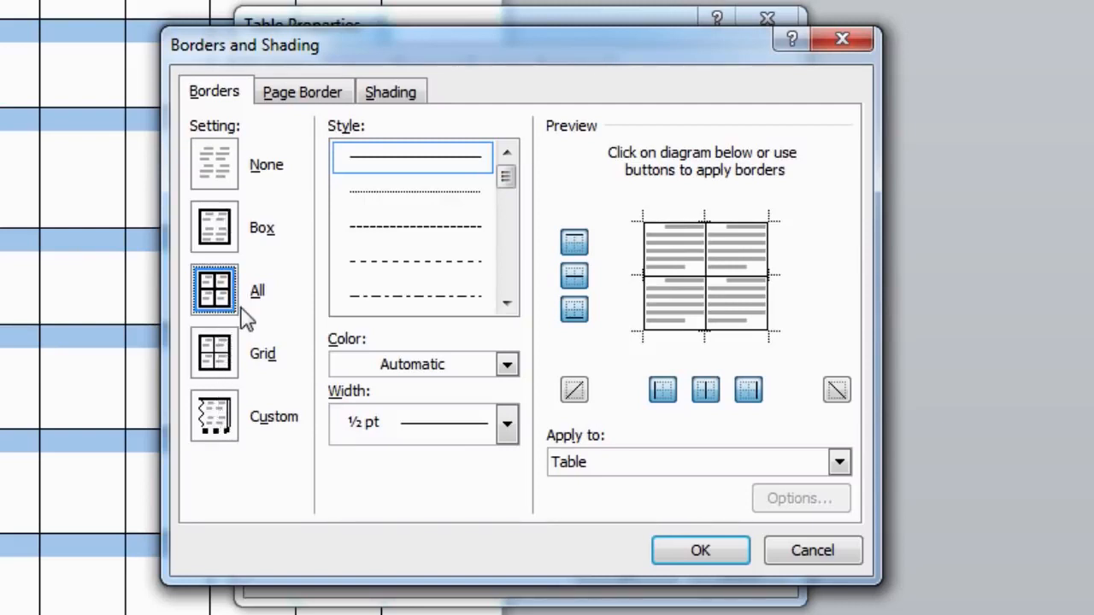
# Return the border setting to All after trying Box and None, then preview dotted and dashed styles.
pyautogui.click(216, 236)
pyautogui.click(213, 163)
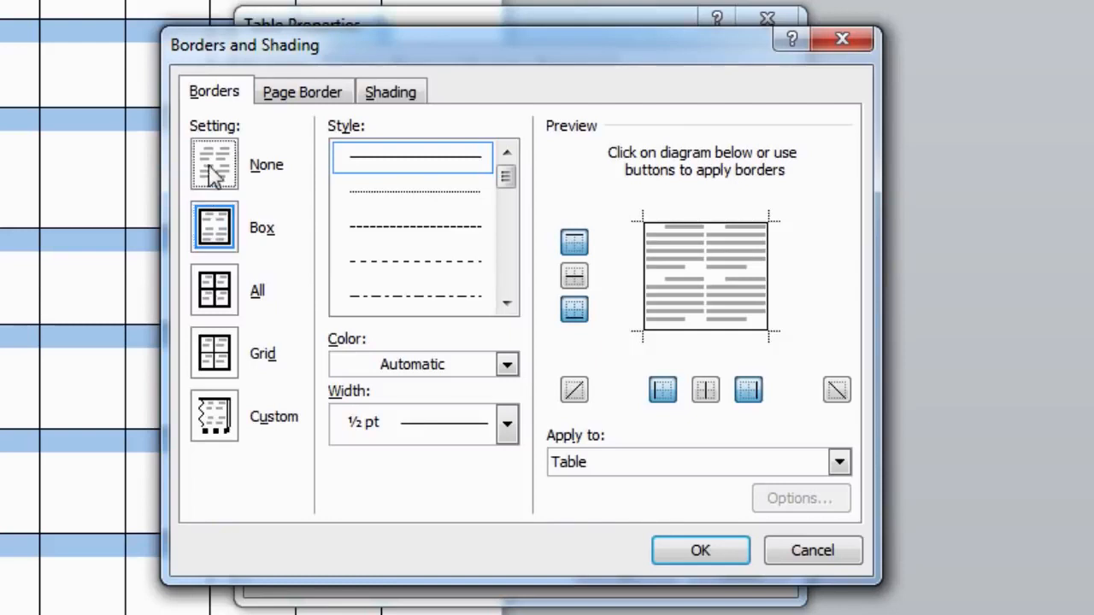
pyautogui.click(220, 289)
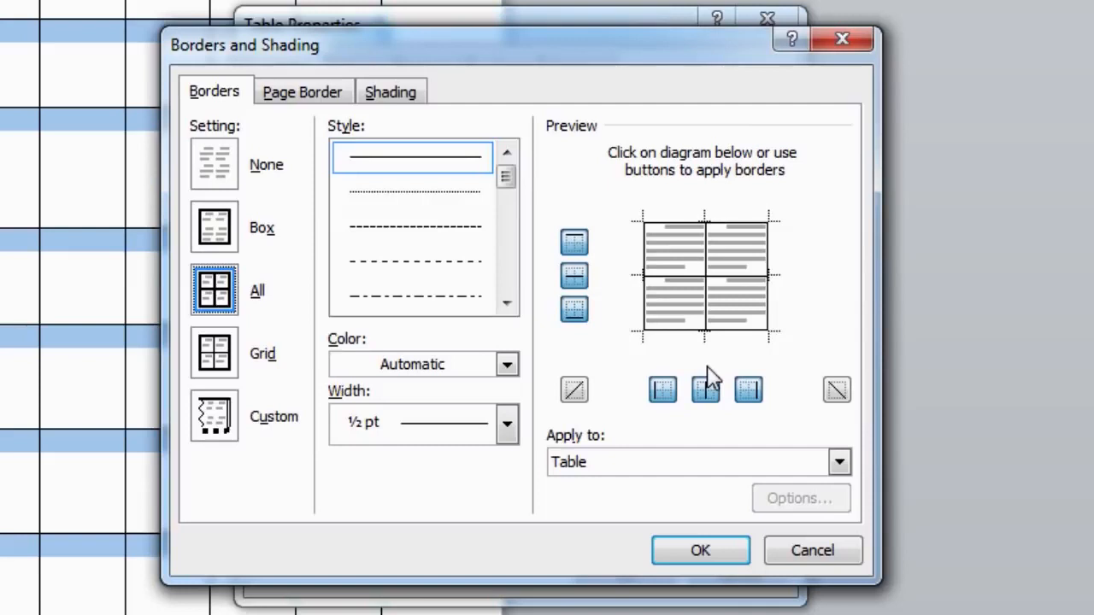
pyautogui.click(487, 191)
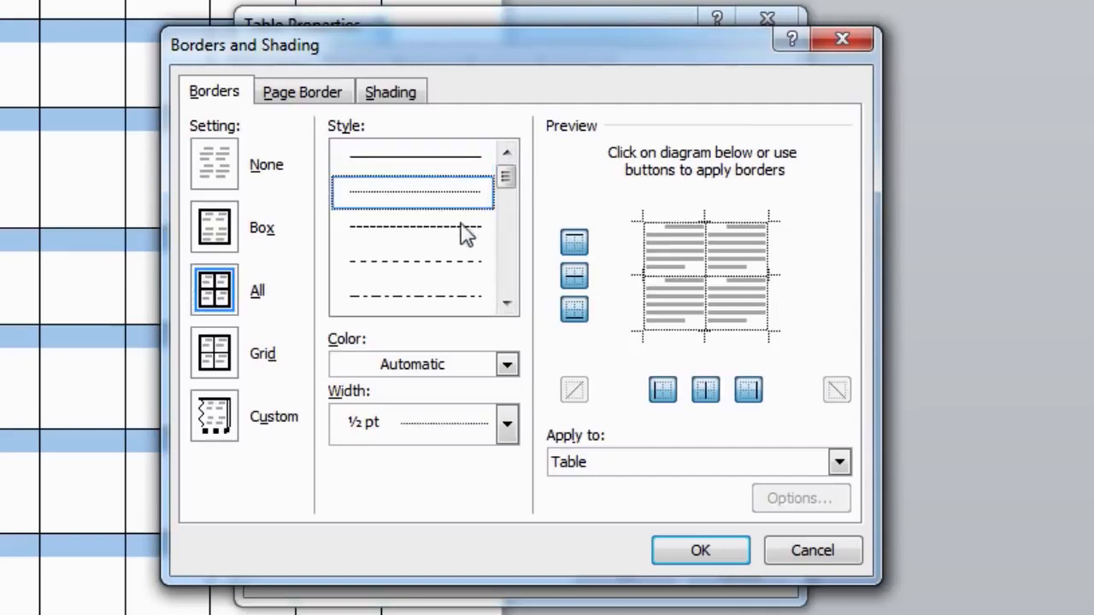
pyautogui.click(461, 241)
pyautogui.click(460, 265)
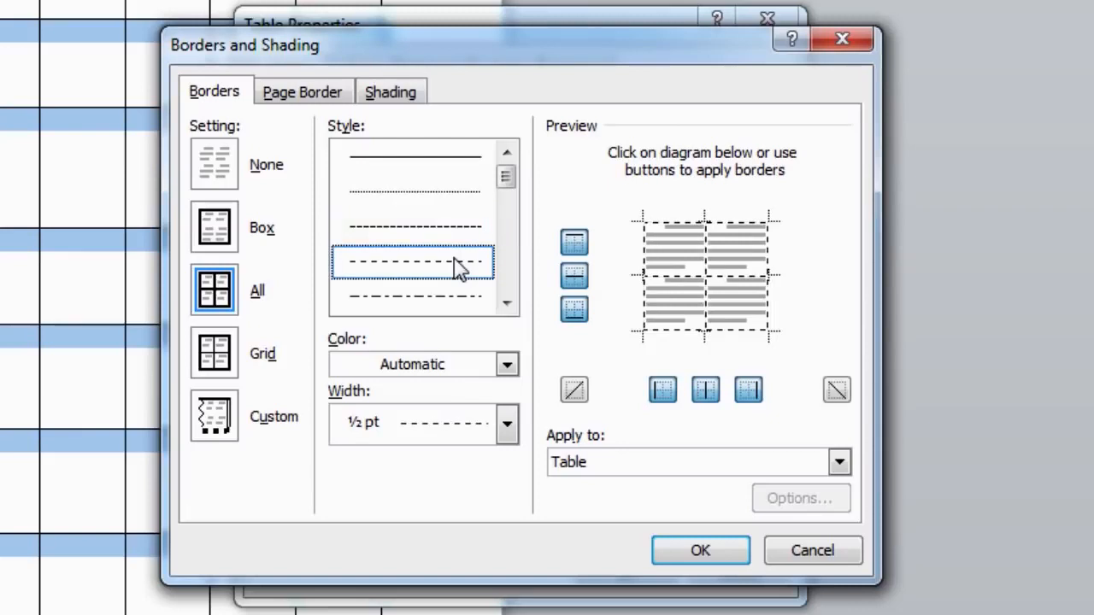
pyautogui.click(456, 303)
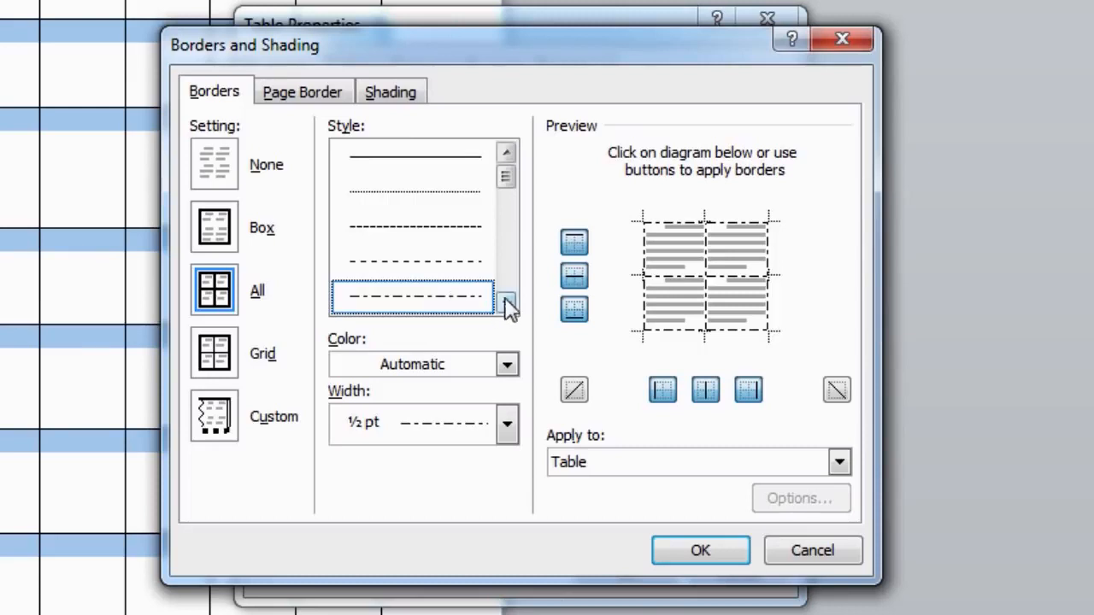
# Settle on the double-line border style after previewing the dash-dot variants.
pyautogui.scroll(-2, 393, 264)
pyautogui.scroll(-5, 393, 265)
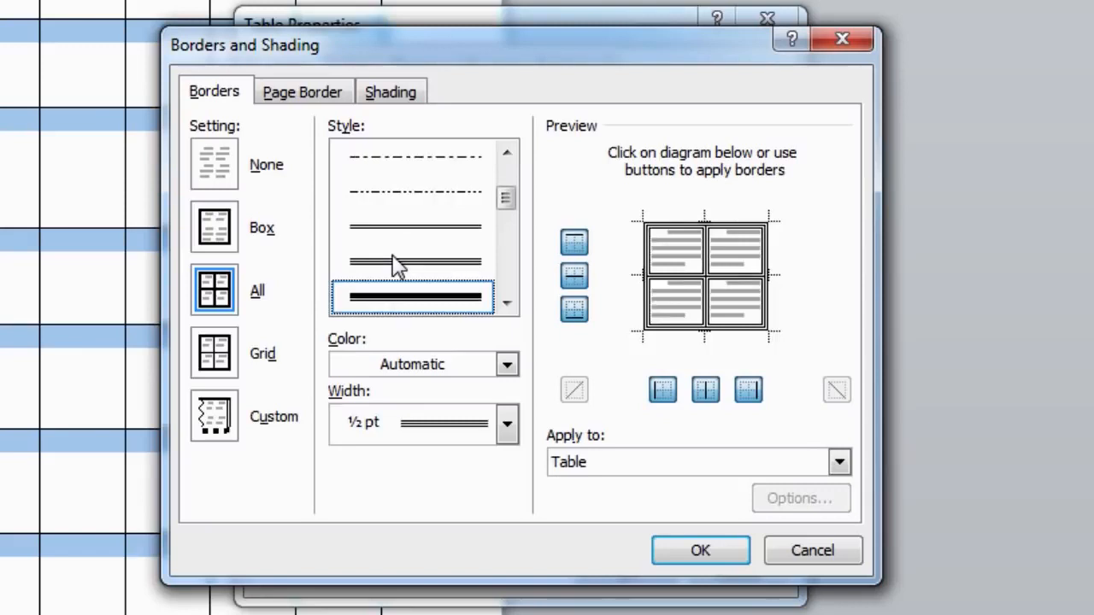
pyautogui.scroll(7, 398, 267)
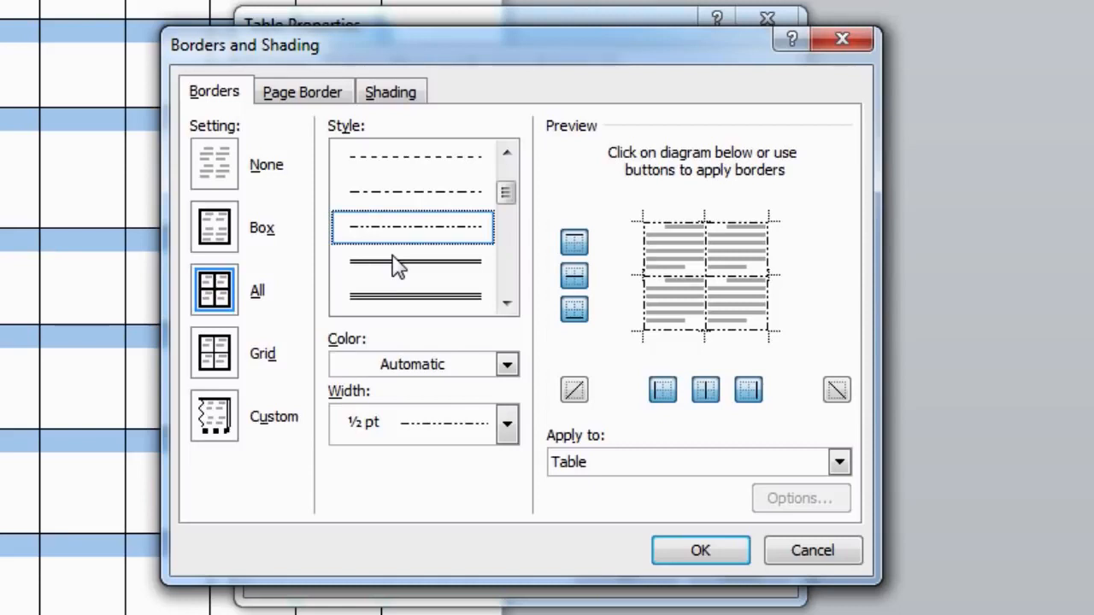
pyautogui.click(429, 201)
pyautogui.click(434, 166)
pyautogui.click(443, 242)
pyautogui.click(441, 281)
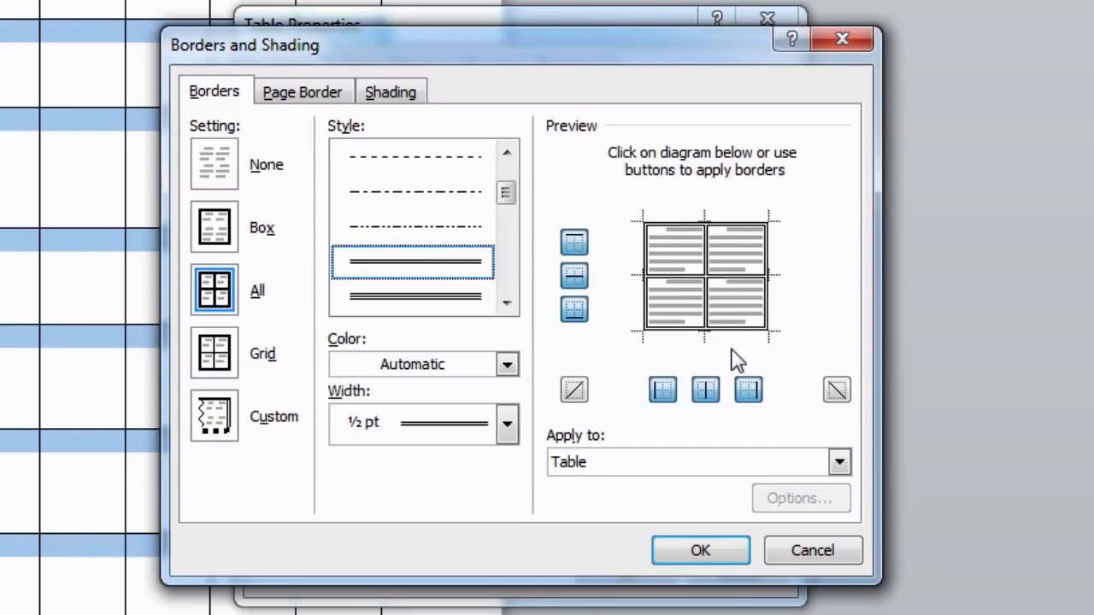
# Keep the border colour Automatic and set the border width to 3 pt.
pyautogui.click(507, 366)
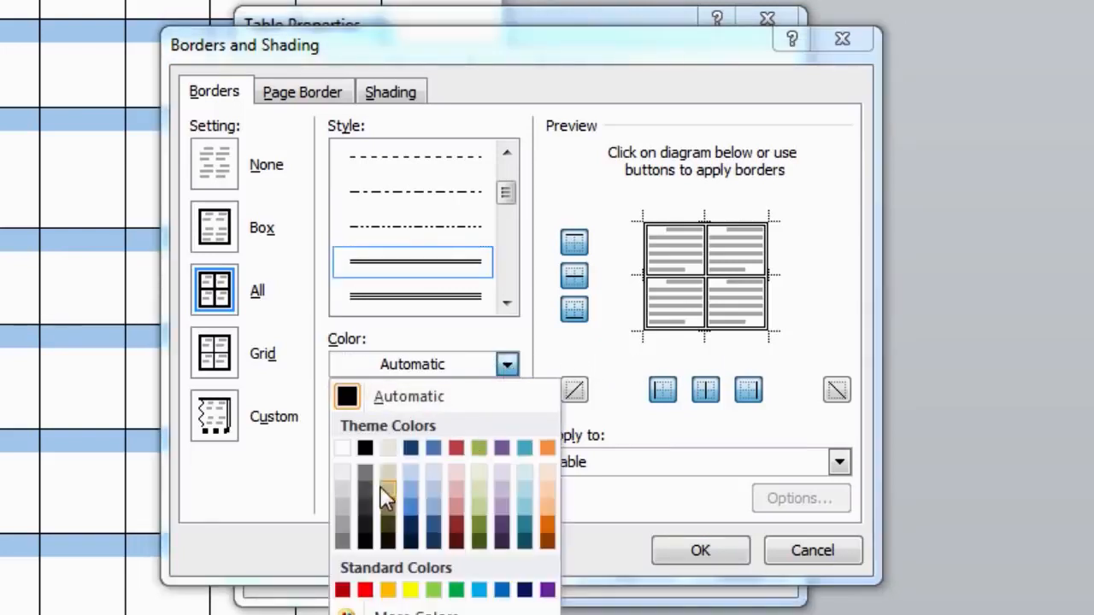
pyautogui.click(507, 363)
pyautogui.click(508, 424)
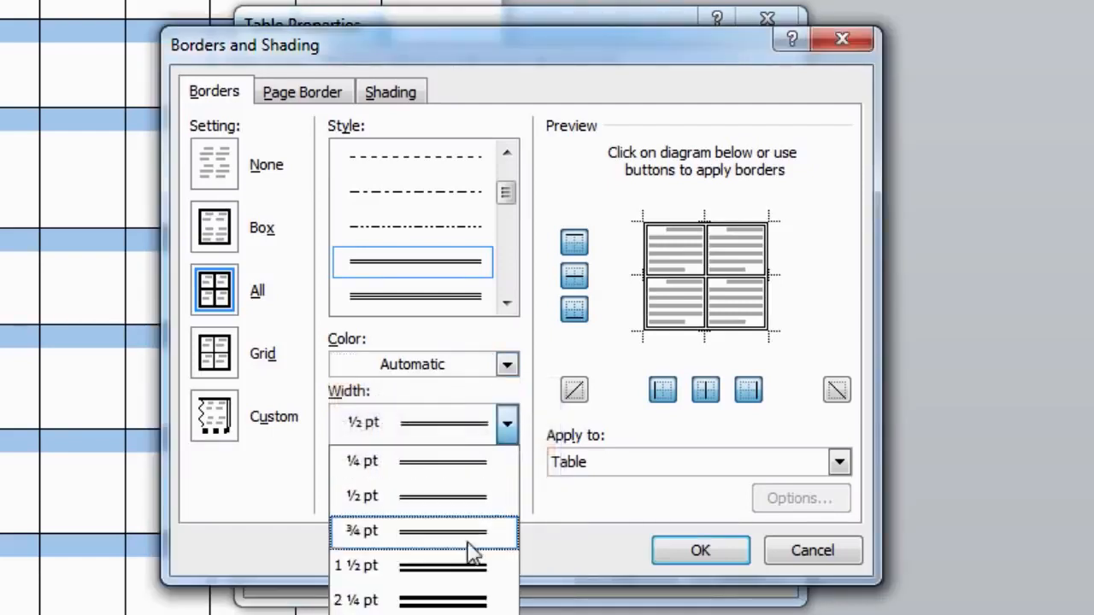
pyautogui.click(459, 589)
pyautogui.click(505, 435)
pyautogui.click(469, 598)
pyautogui.click(504, 432)
pyautogui.click(466, 614)
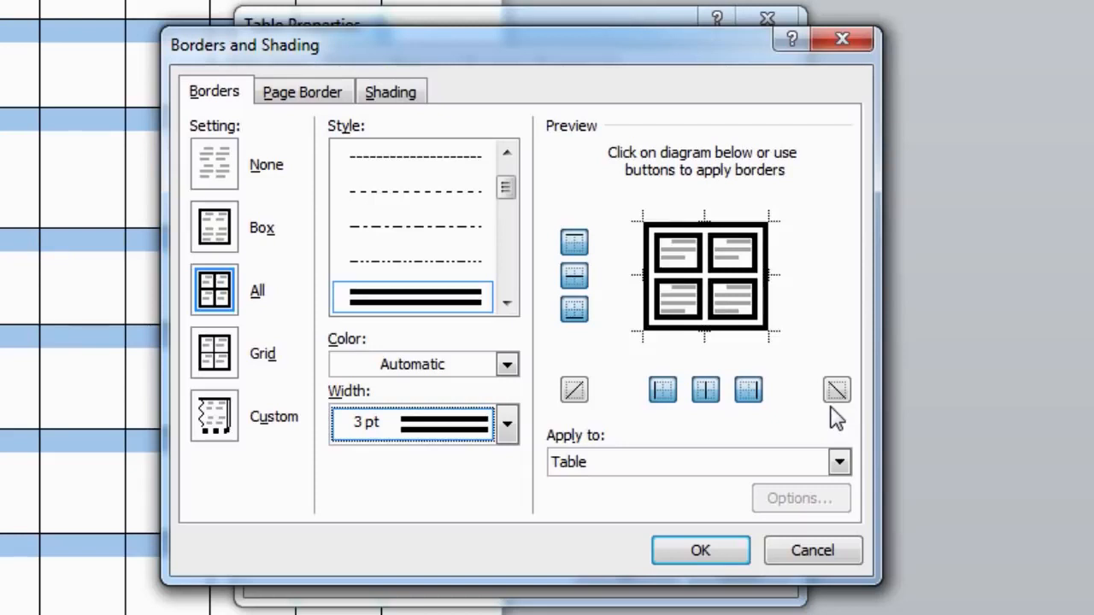
pyautogui.click(573, 246)
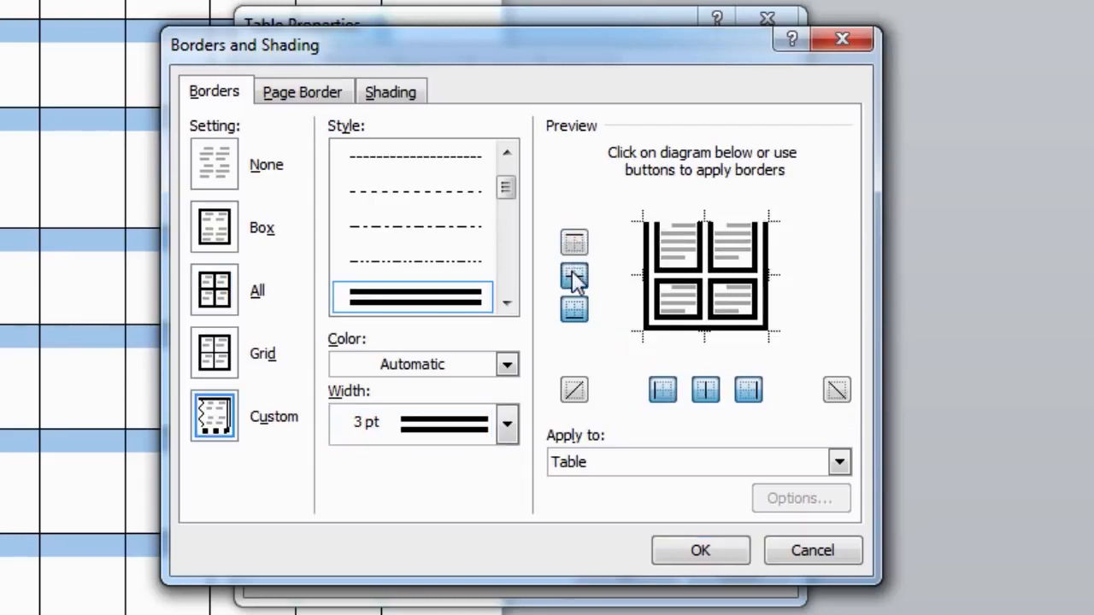
pyautogui.click(573, 274)
pyautogui.click(576, 308)
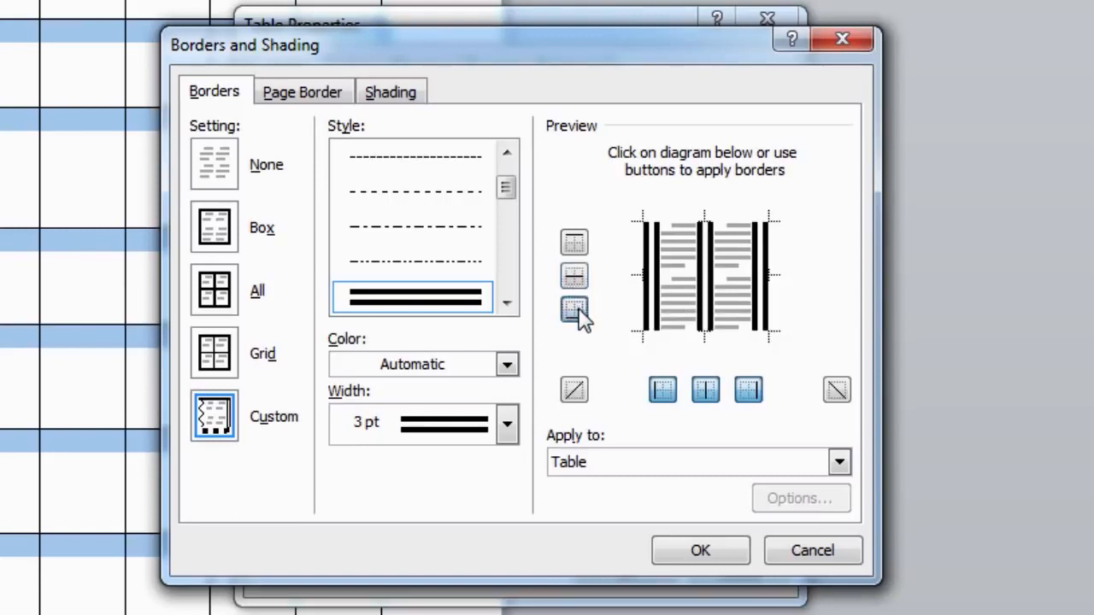
pyautogui.click(661, 391)
pyautogui.click(704, 392)
pyautogui.click(745, 393)
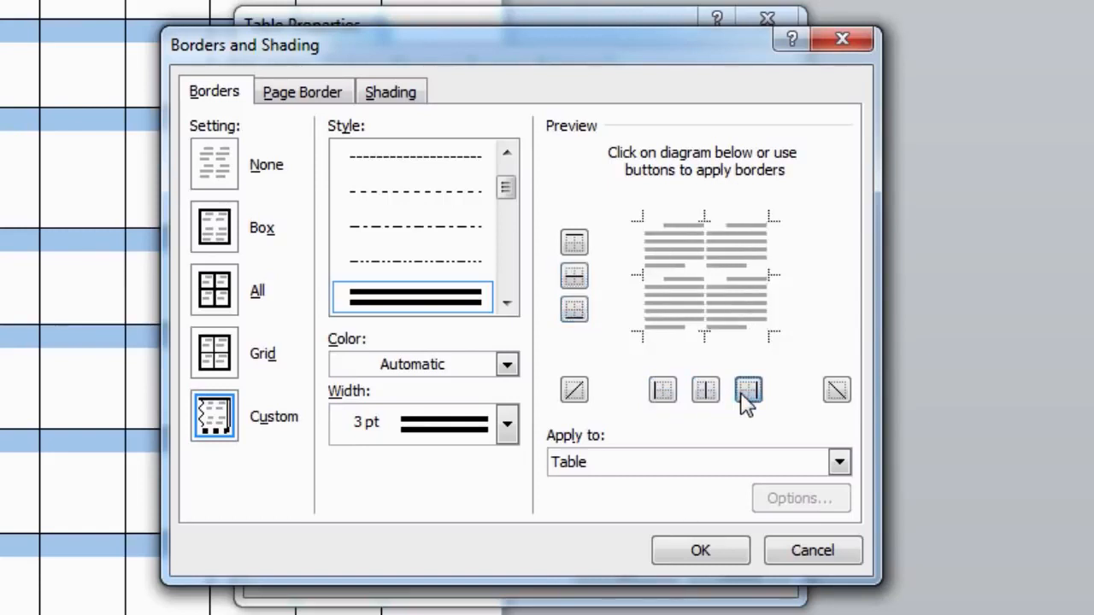
pyautogui.click(748, 393)
pyautogui.click(705, 391)
pyautogui.click(662, 391)
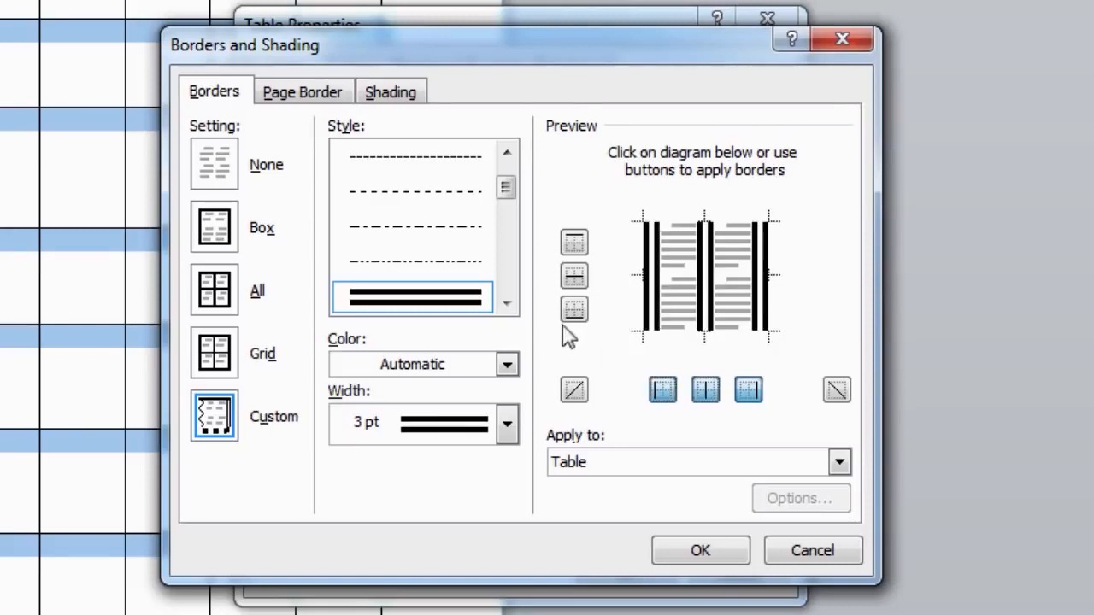
pyautogui.click(574, 308)
pyautogui.click(573, 275)
pyautogui.click(574, 242)
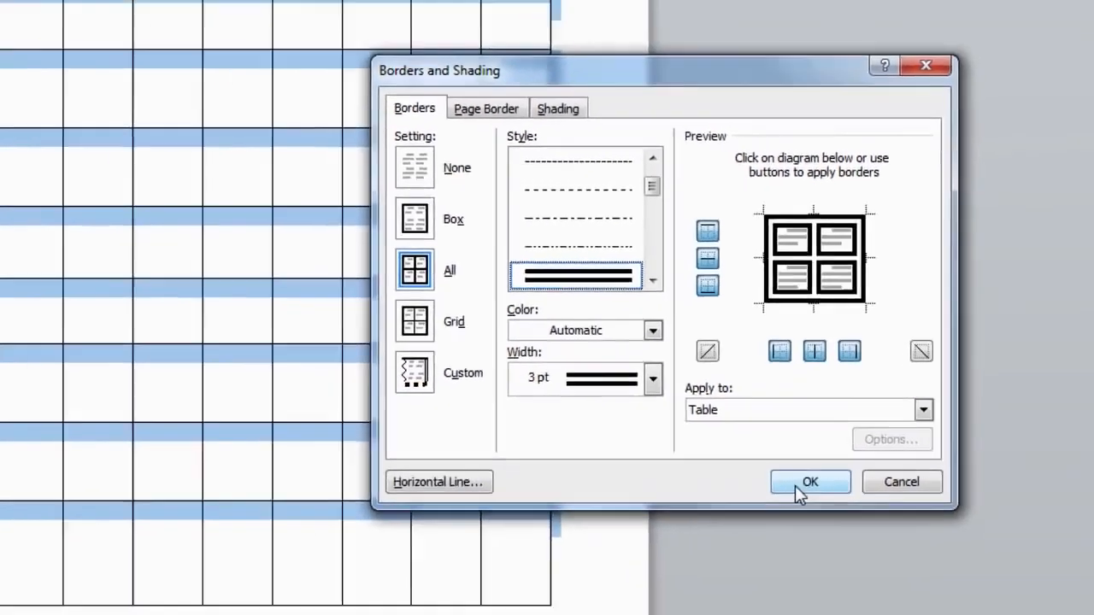
# Apply the 3 pt double borders to the table, deselect it, then select the first row.
pyautogui.click(795, 484)
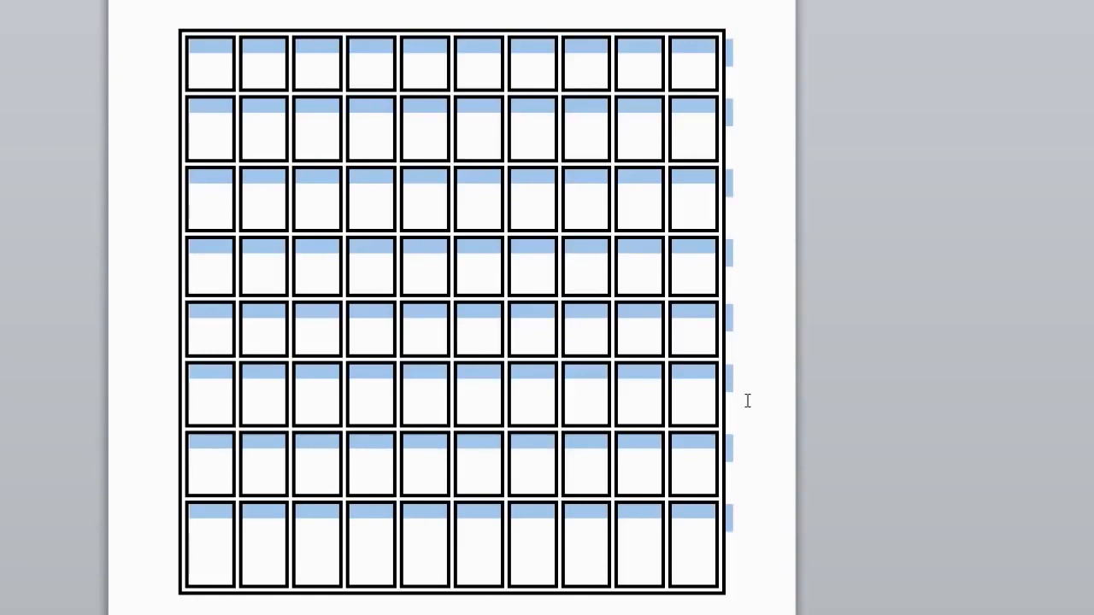
pyautogui.click(747, 401)
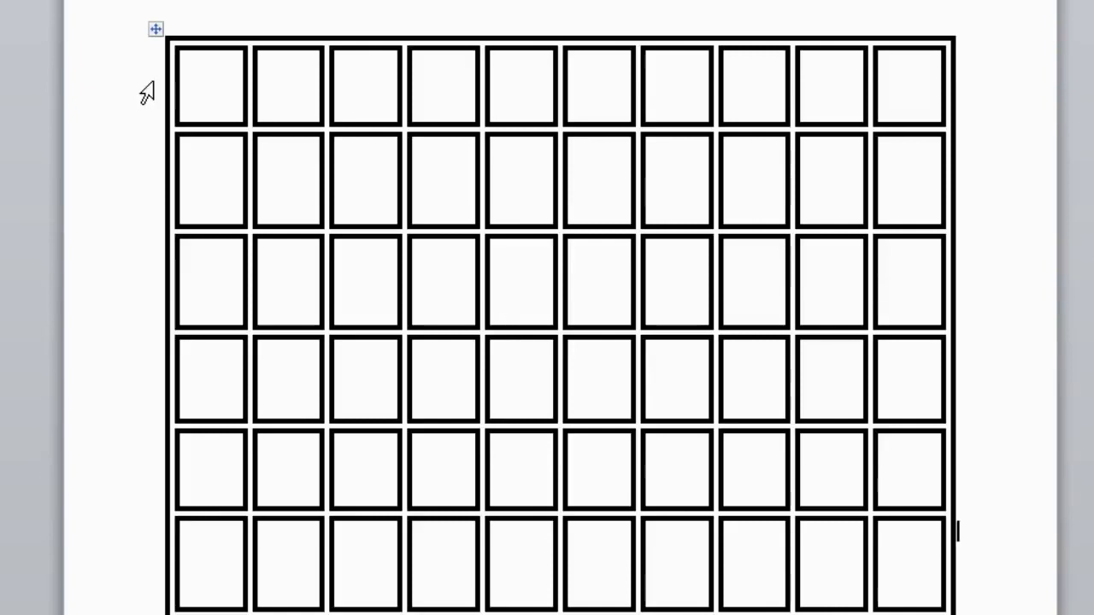
pyautogui.click(147, 92)
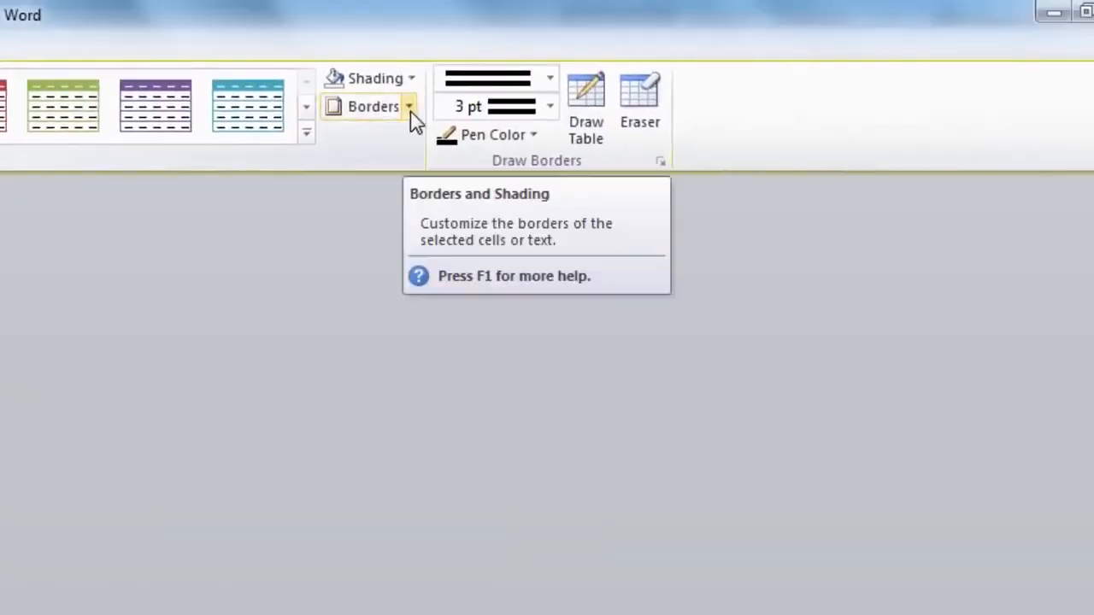
# Reopen Borders and Shading for the top row and pick the last shaded 3 pt line style.
pyautogui.click(409, 107)
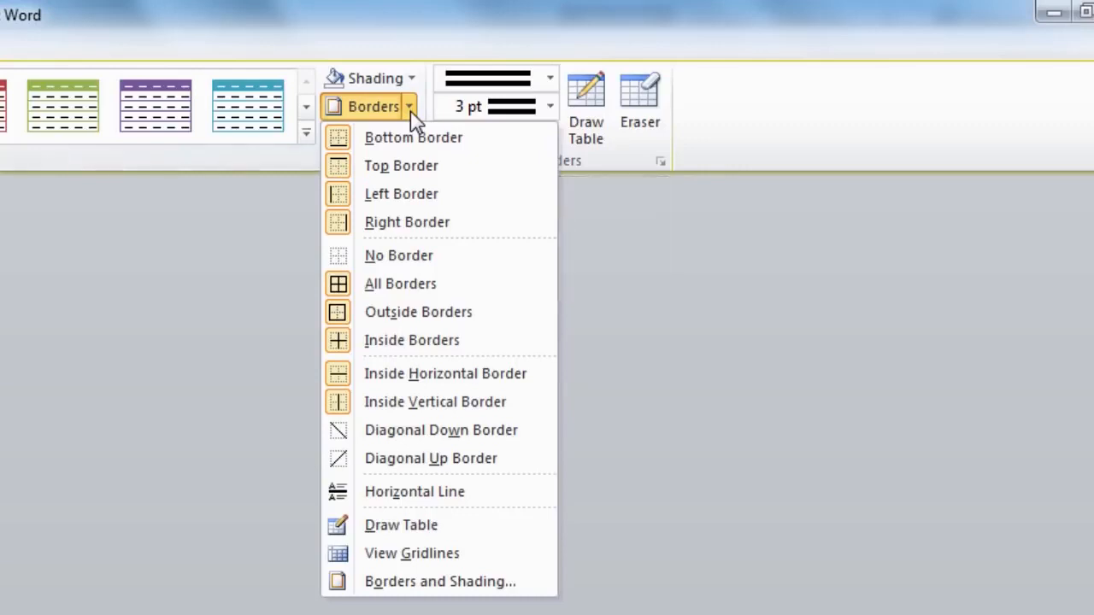
pyautogui.click(444, 587)
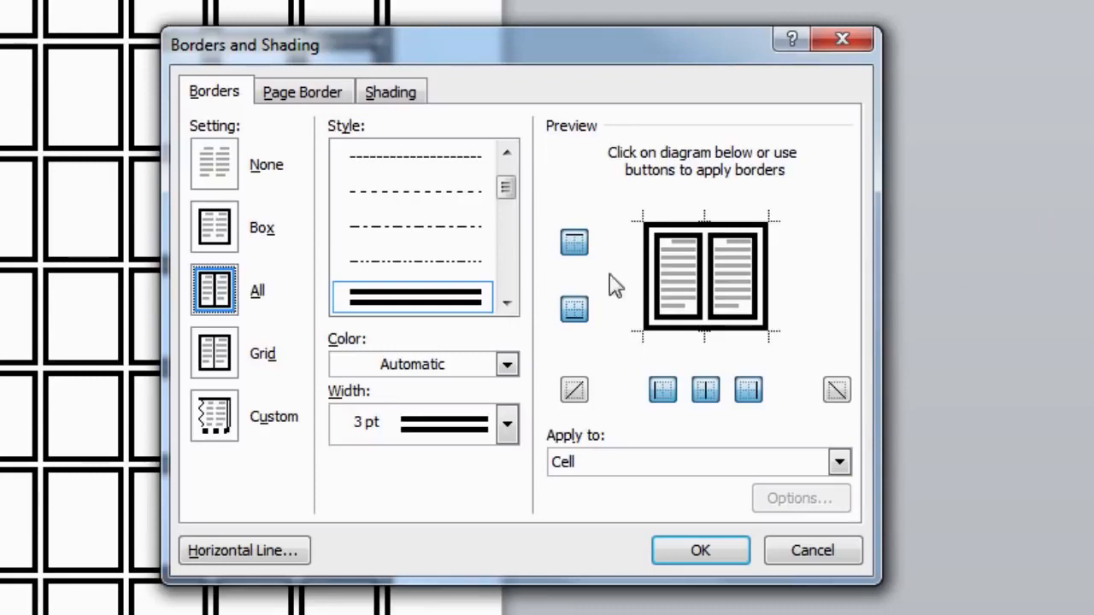
pyautogui.click(507, 302)
pyautogui.moveTo(510, 196); pyautogui.dragTo(507, 261)
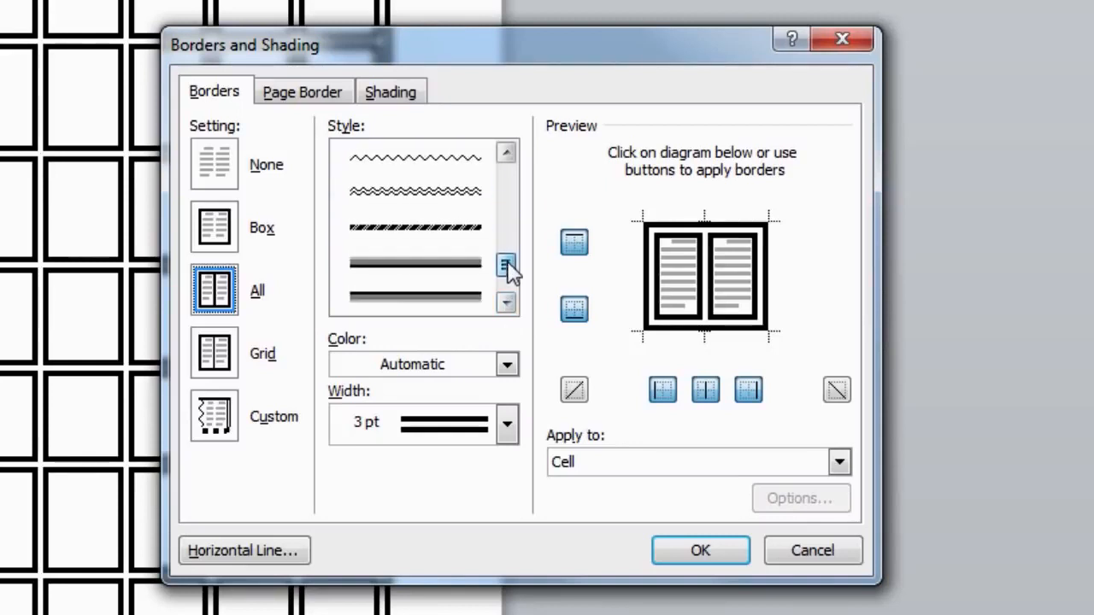
pyautogui.click(450, 296)
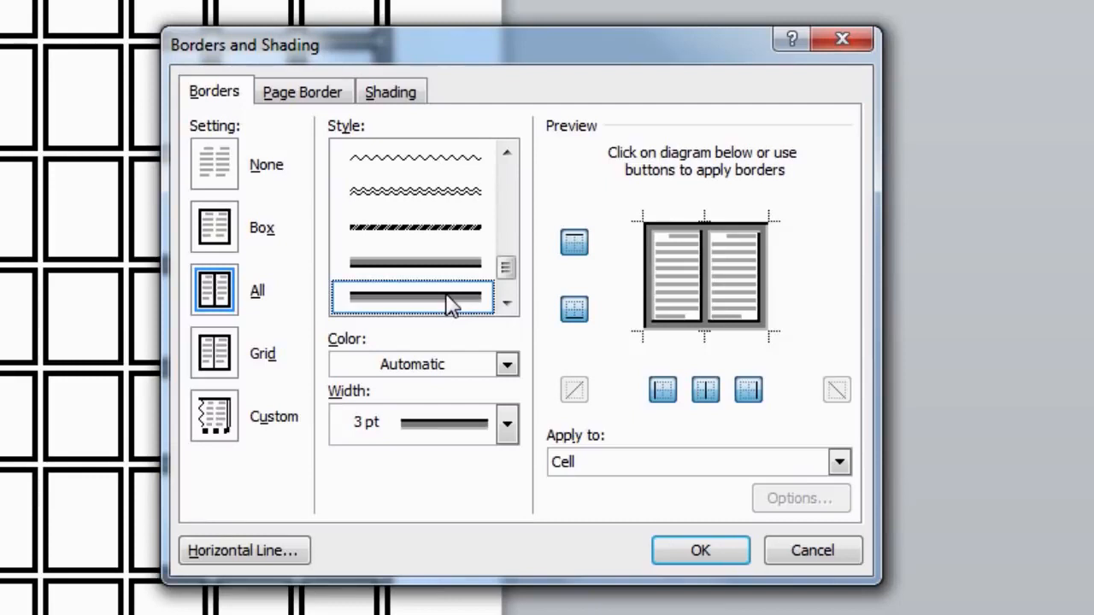
# Choose the green standard colour as the cell fill on the Shading tab.
pyautogui.click(410, 113)
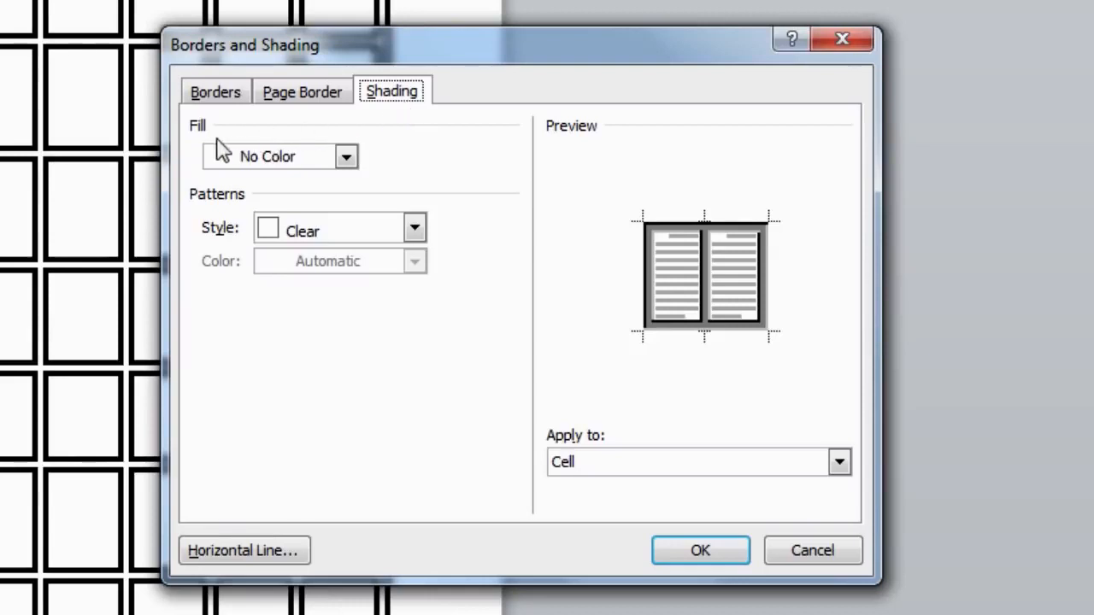
pyautogui.click(346, 158)
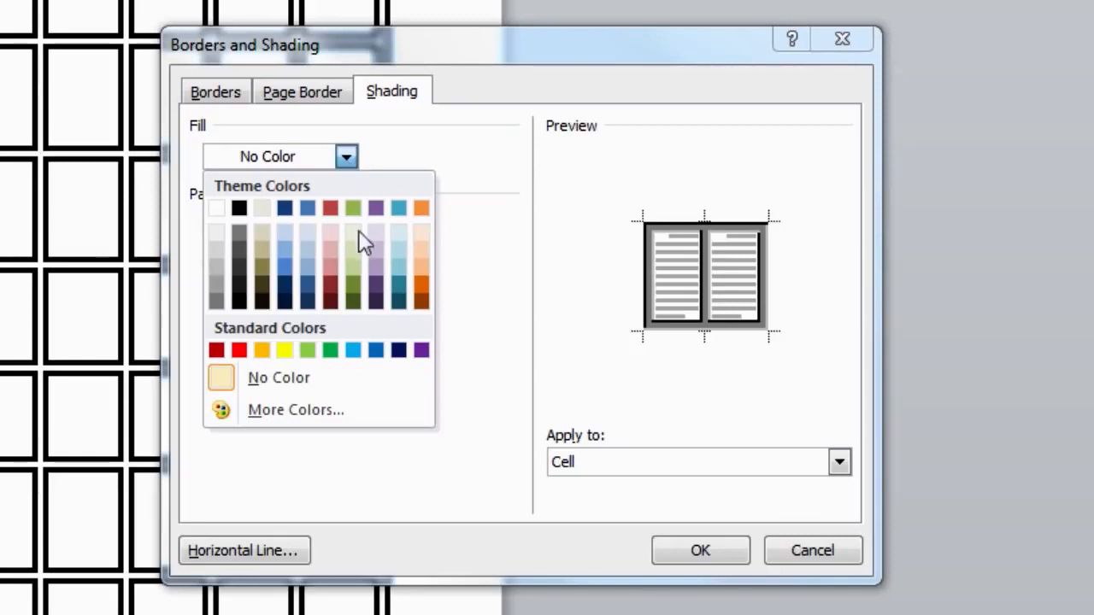
pyautogui.click(330, 351)
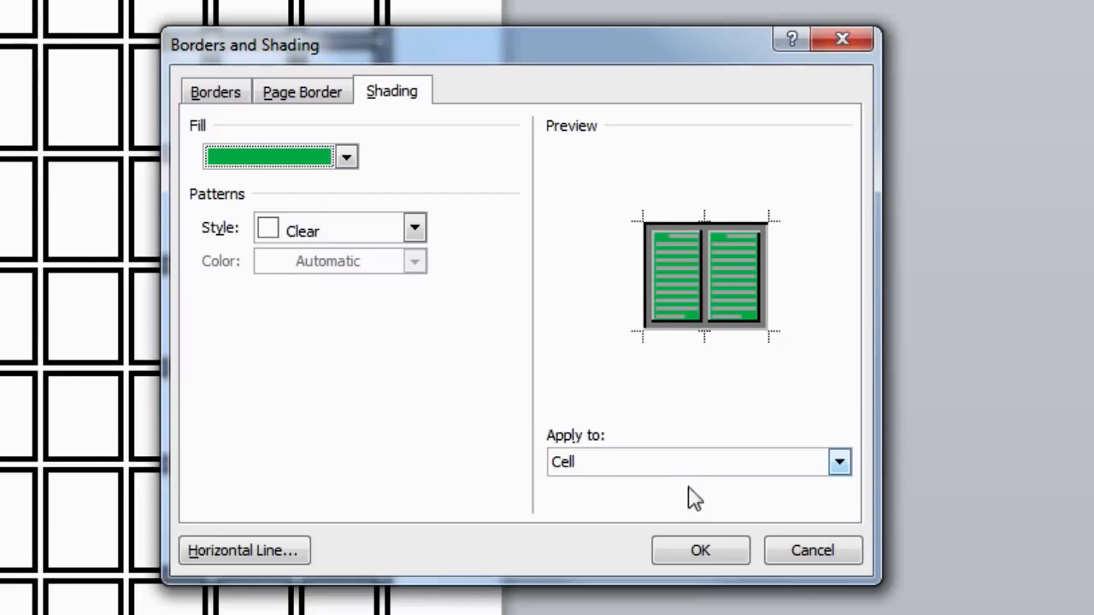
# Apply the green fill to the top row and deselect it.
pyautogui.click(706, 555)
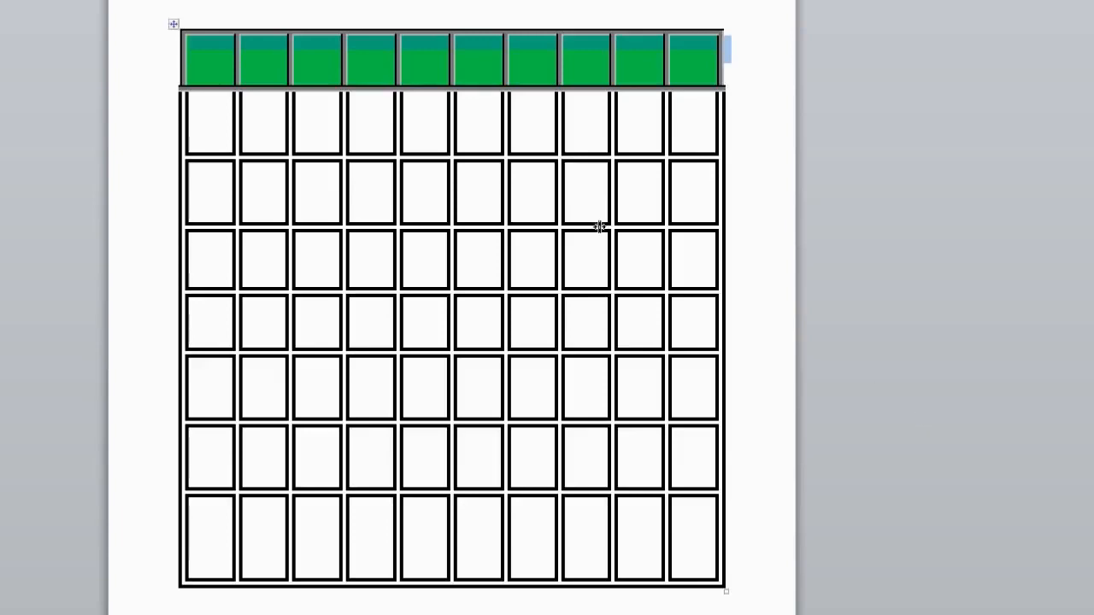
pyautogui.click(197, 51)
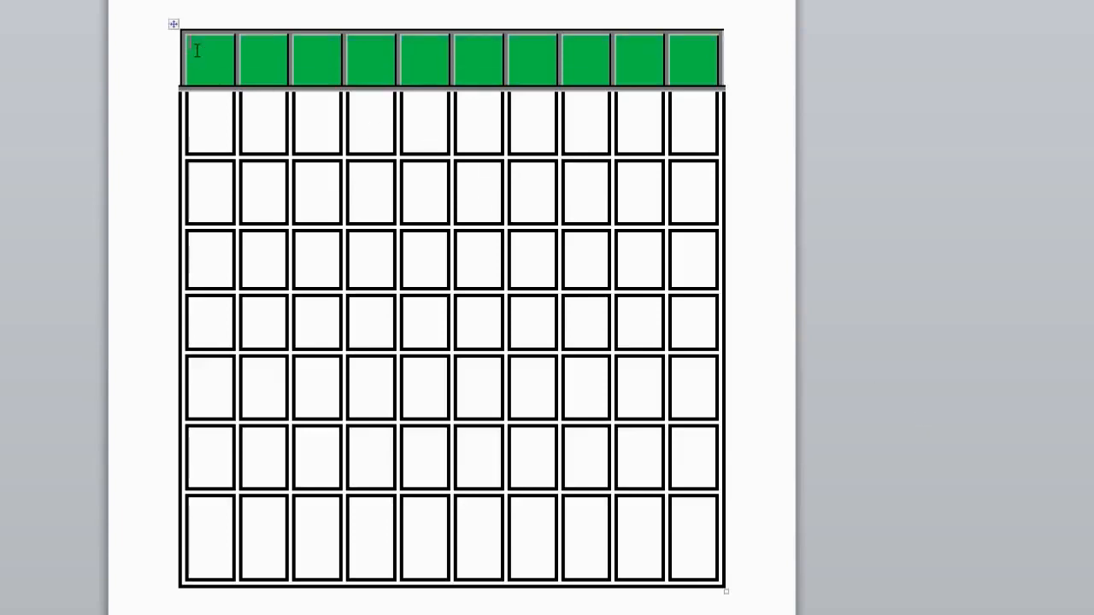